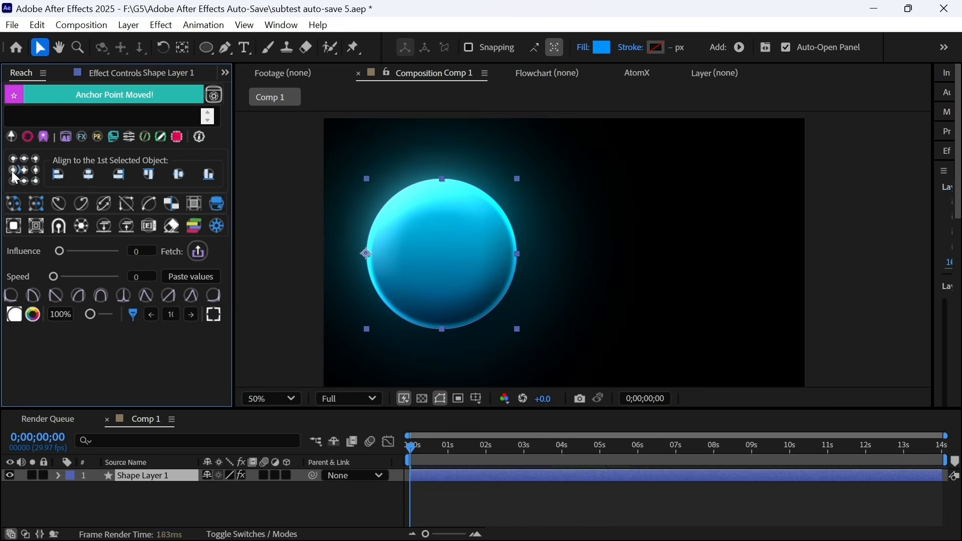
- Try the anchor point at the right, bottom-left and bottom-right positions, then return it to the circle's centre
click(24, 170)
click(35, 170)
click(12, 181)
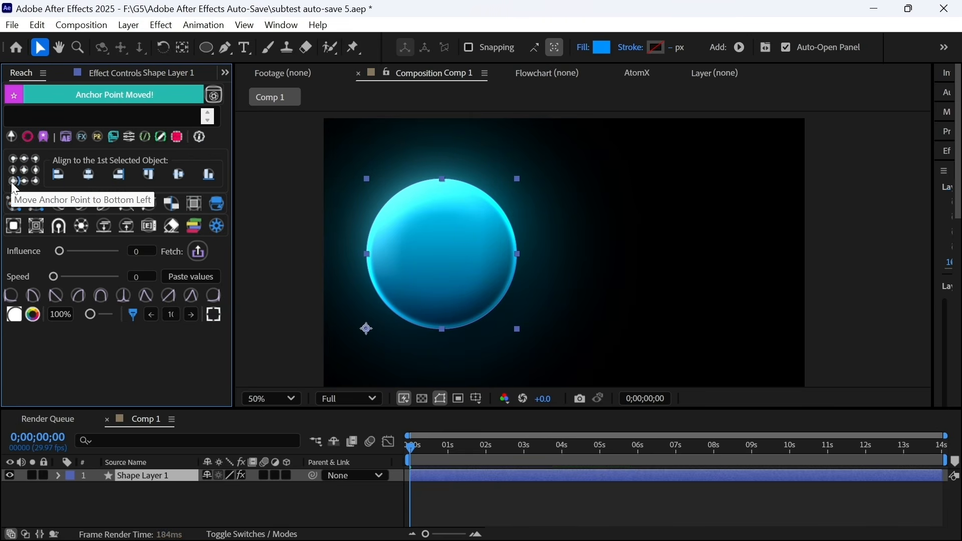
click(24, 181)
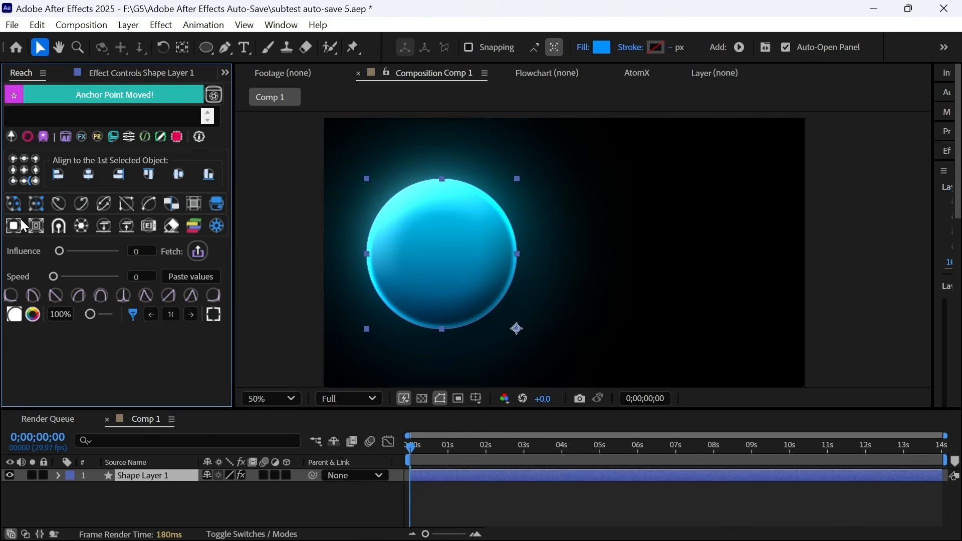
click(25, 171)
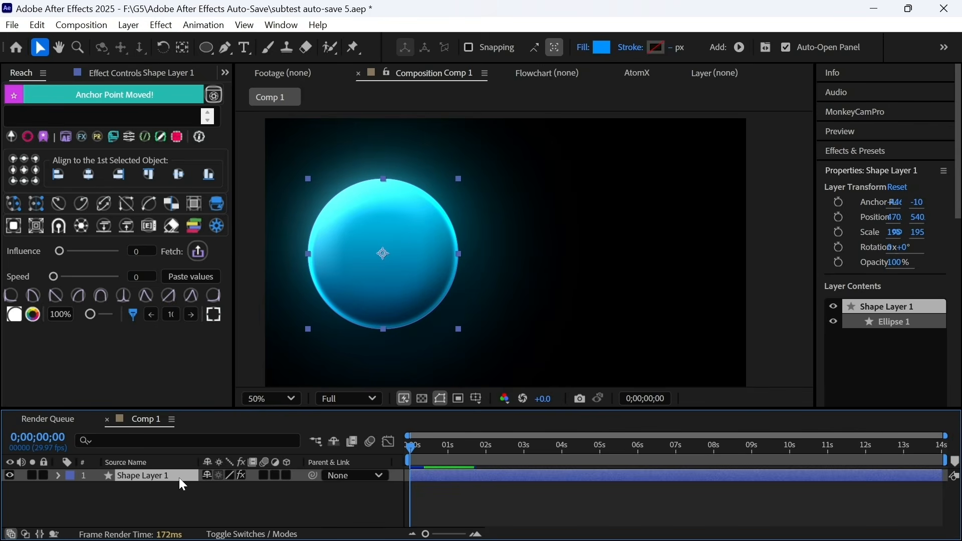
- Open the Align panel, centre the circle horizontally in Comp 1, then reselect Shape Layer 1
click(283, 25)
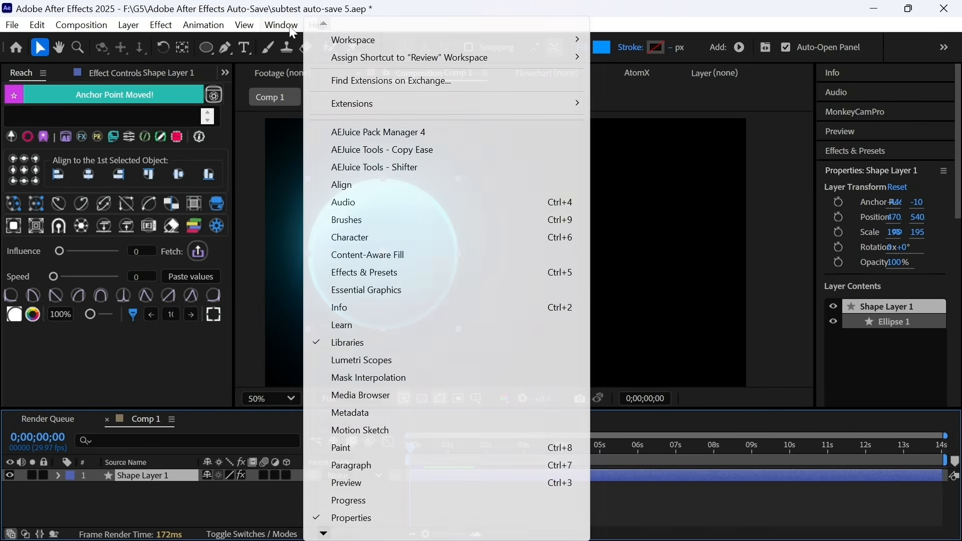
click(357, 187)
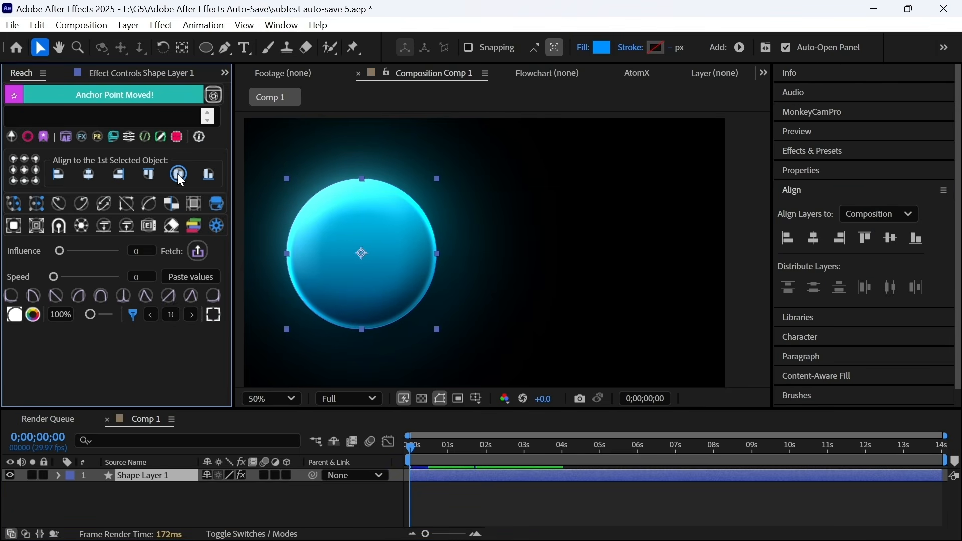
click(88, 176)
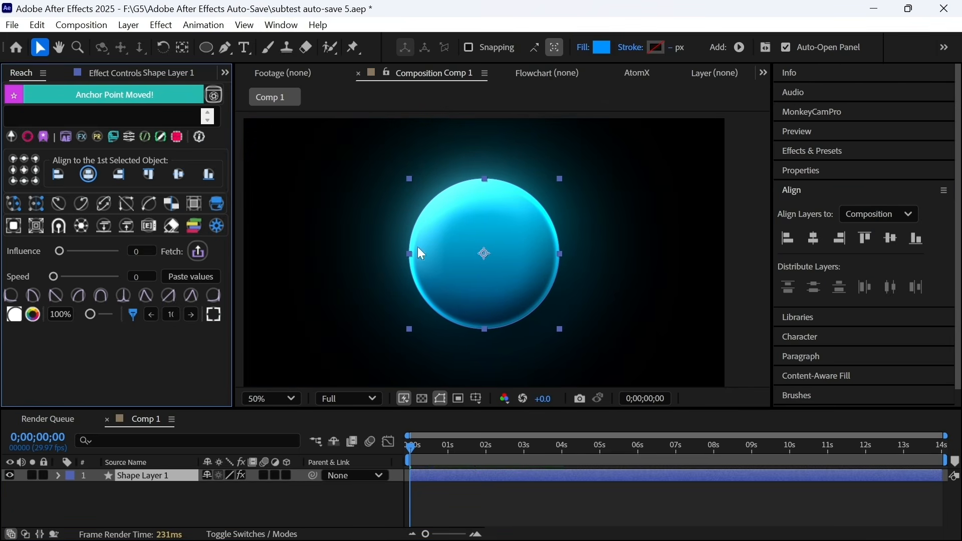
click(259, 498)
click(195, 473)
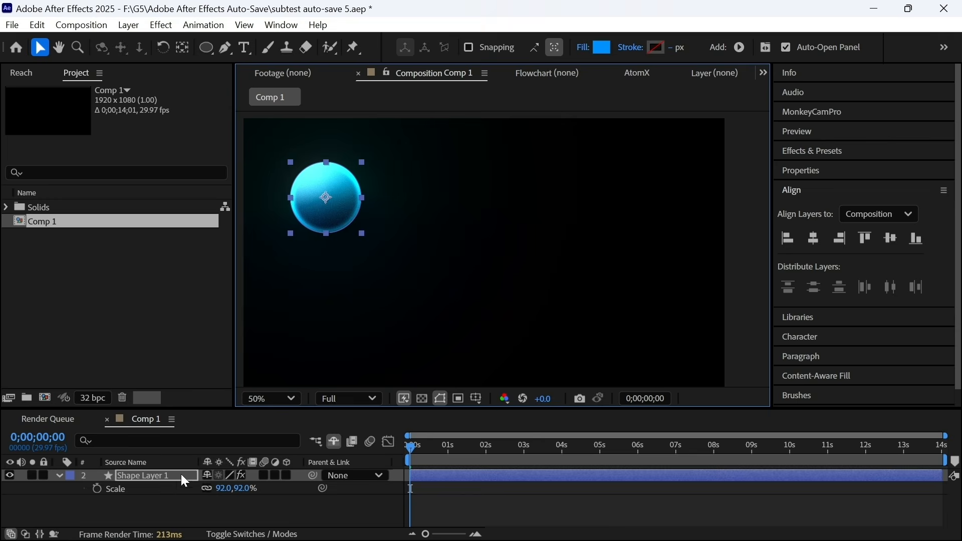
- Duplicate the circle twice and arrange the three copies in a vertical column
key(ctrl+d)
drag(332, 208, 333, 290)
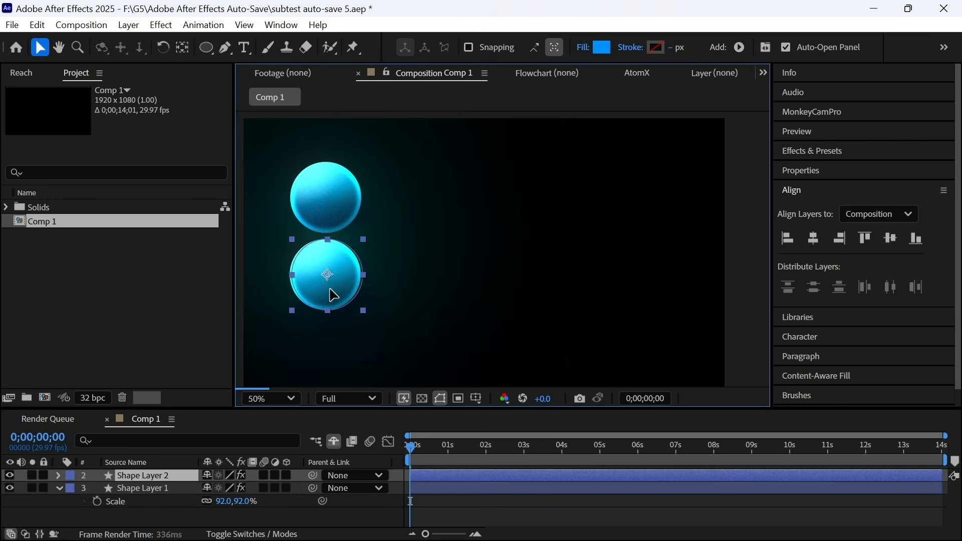
click(164, 476)
click(469, 267)
drag(334, 204, 326, 184)
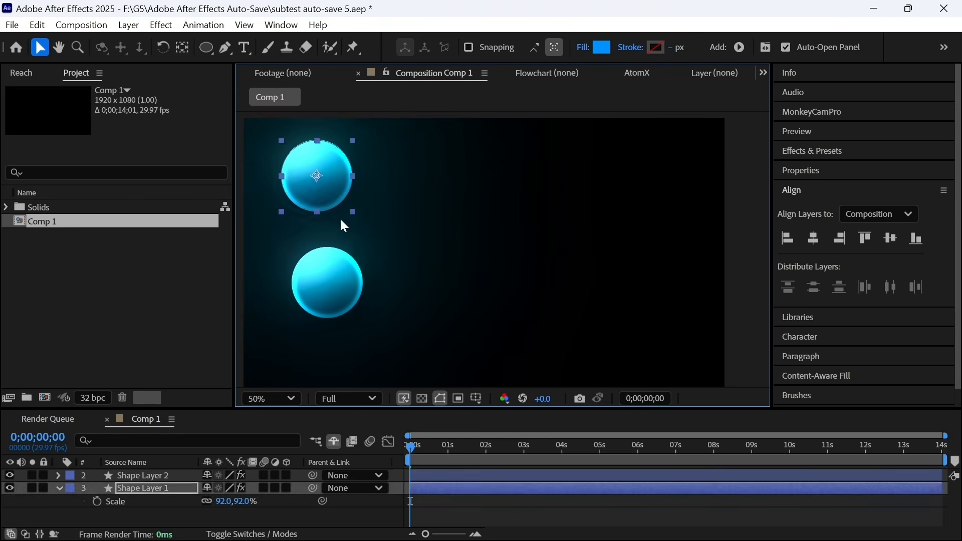
drag(330, 310, 319, 294)
key(ctrl+d)
drag(319, 294, 319, 373)
key(shift+slash)
drag(336, 165, 335, 162)
- Keyframe the circles' Position at 0 s and shift them right at 2 s
key(p)
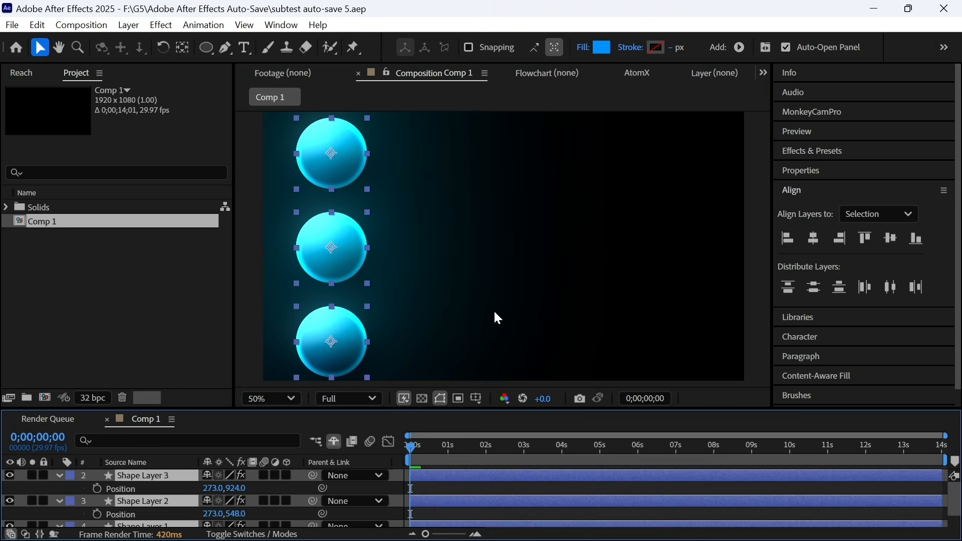
scroll(494, 316, down, 2)
click(97, 488)
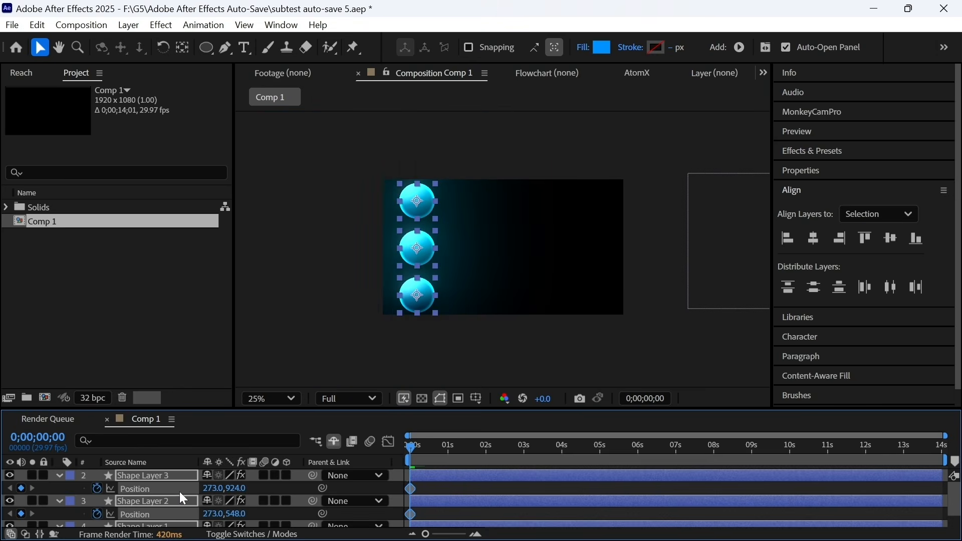
drag(259, 494, 563, 485)
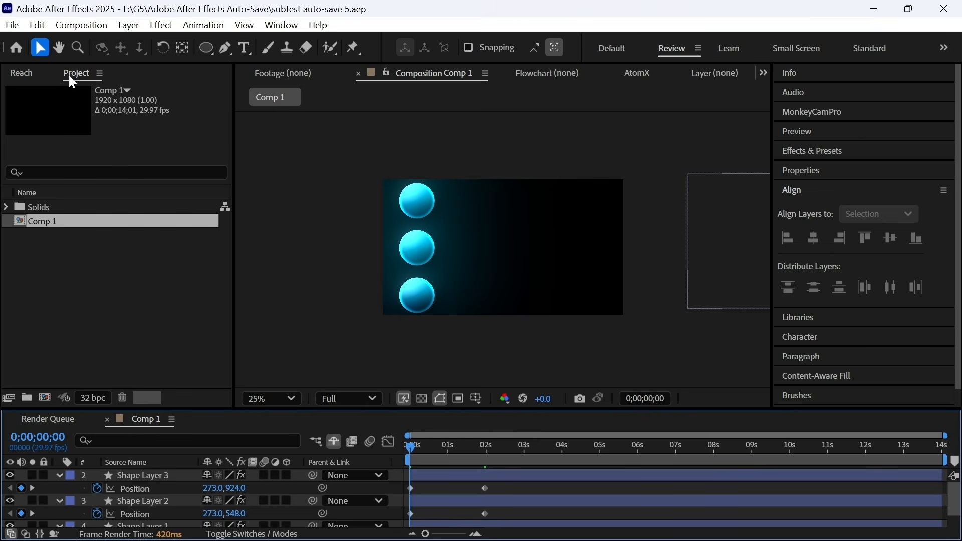
- Apply Reach easing presets to the Position keyframes of Shape Layers 3, 2 and 1
click(23, 74)
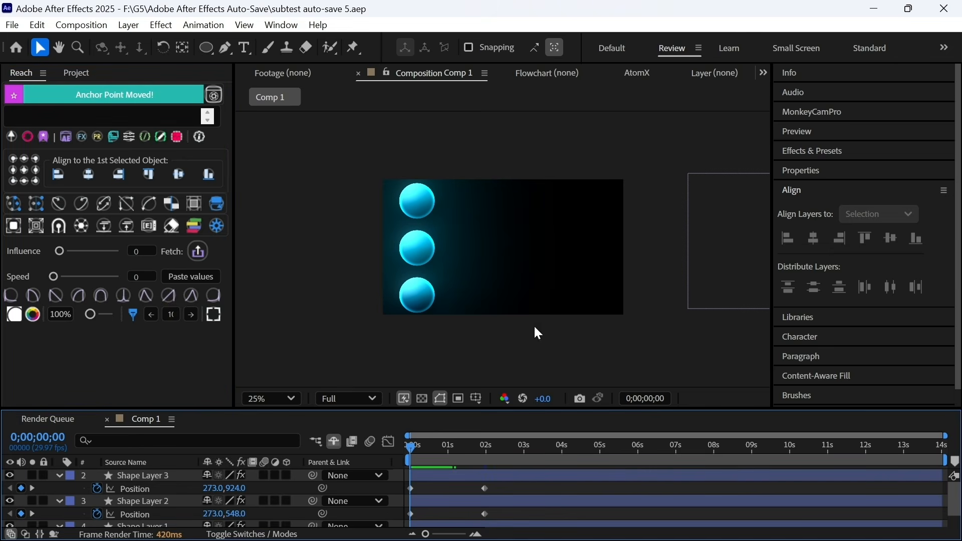
drag(501, 492, 389, 485)
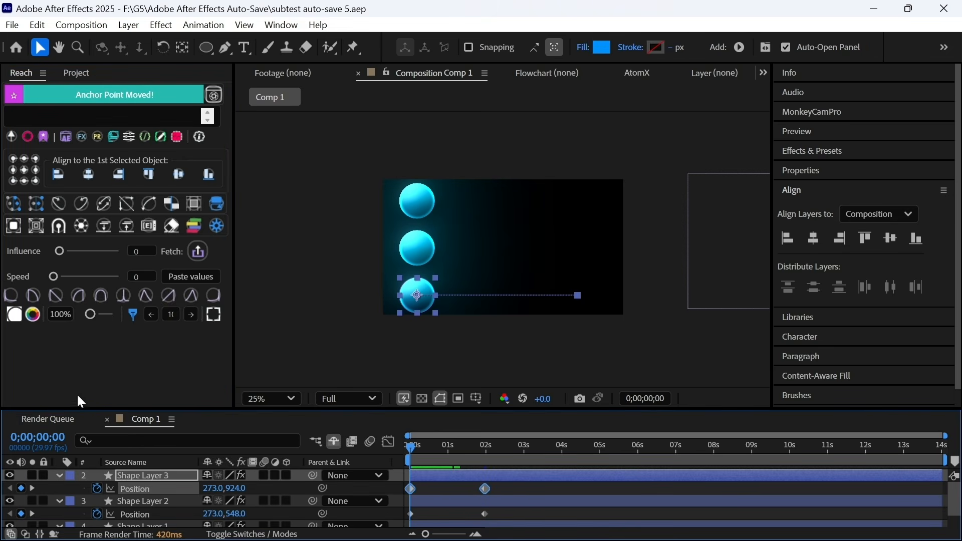
click(6, 295)
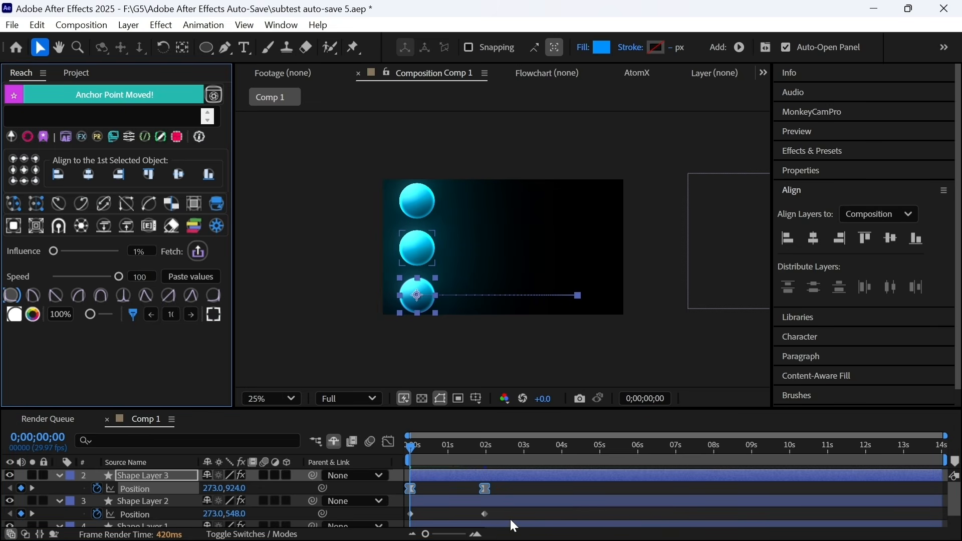
drag(512, 515, 390, 512)
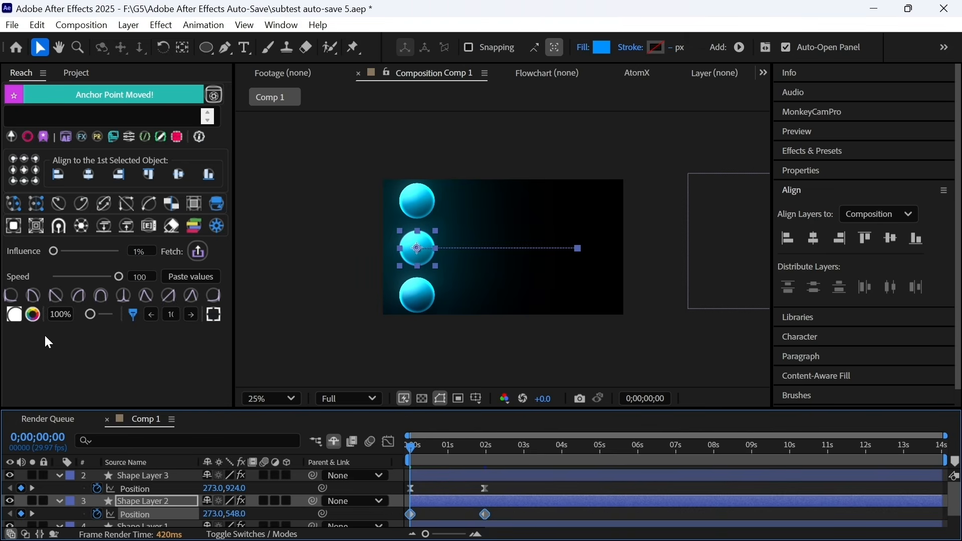
click(127, 298)
scroll(583, 516, down, 2)
drag(524, 521, 397, 515)
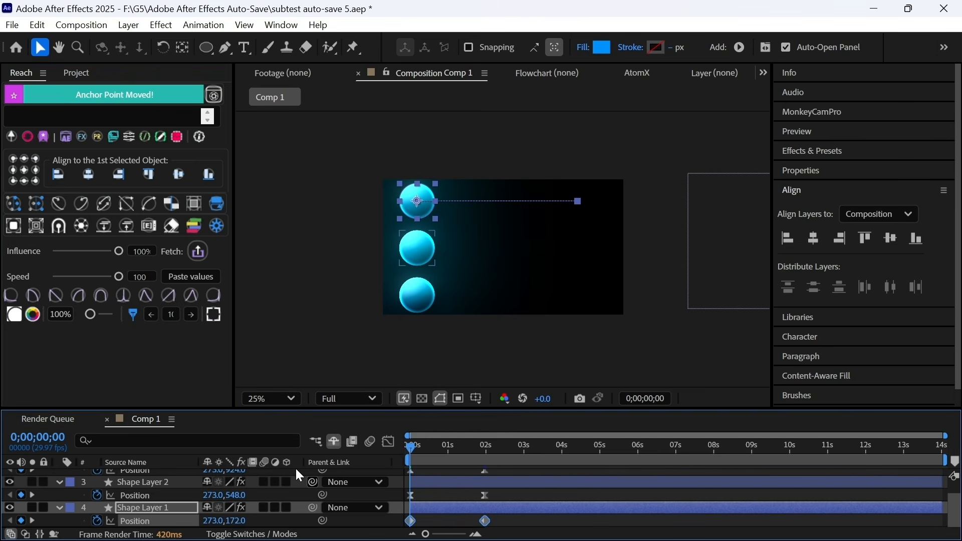
click(211, 290)
drag(462, 444, 490, 454)
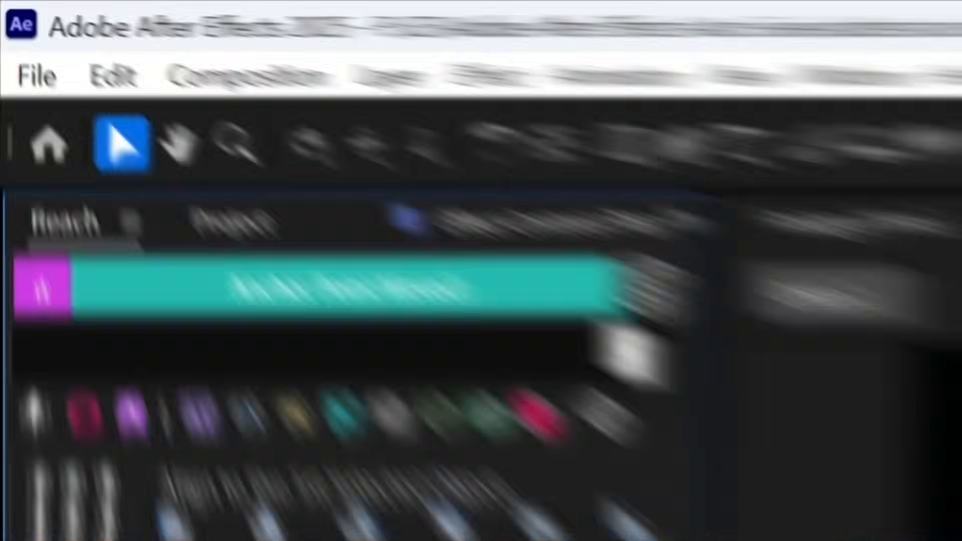
- Raise Reach's easing influence to 100 on each circle's Position keyframes
drag(549, 455, 396, 443)
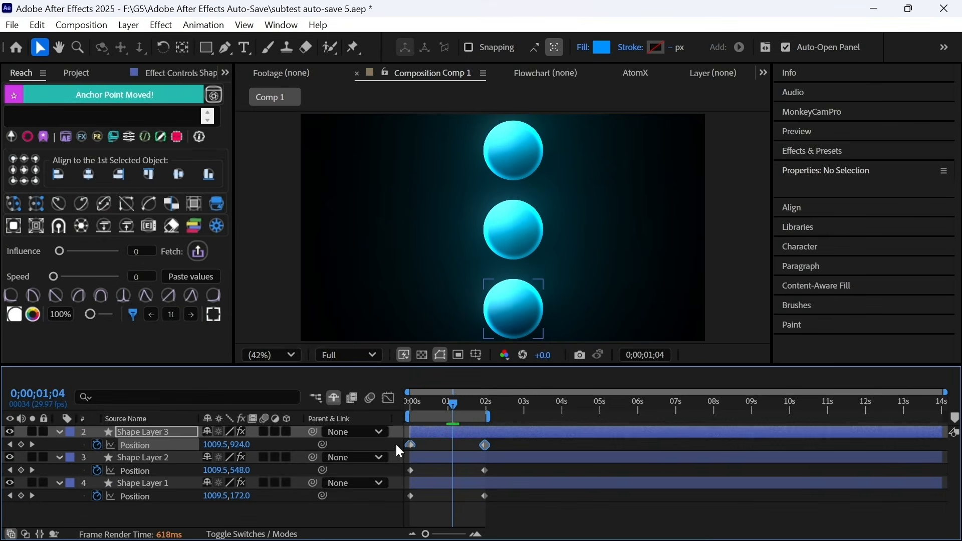
drag(55, 252, 124, 251)
drag(503, 464, 406, 475)
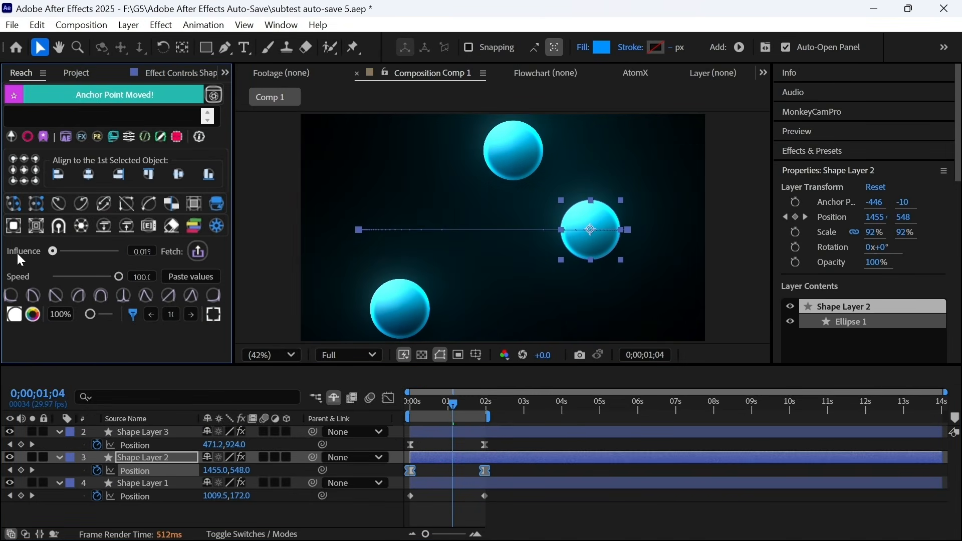
drag(514, 496, 379, 494)
drag(58, 251, 143, 256)
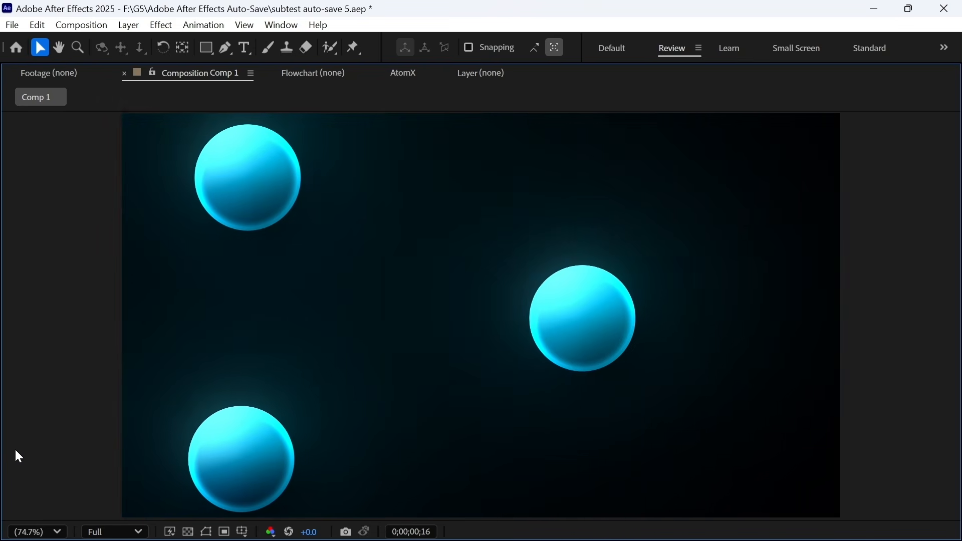
- Restore the full workspace with the ` key and toggle the timeline's speed graph
key(grave)
click(390, 399)
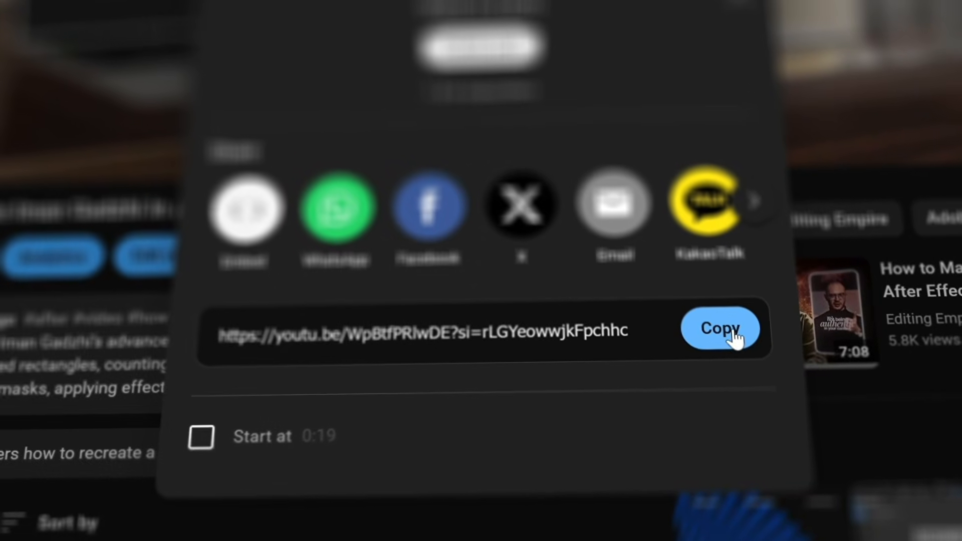
click(715, 321)
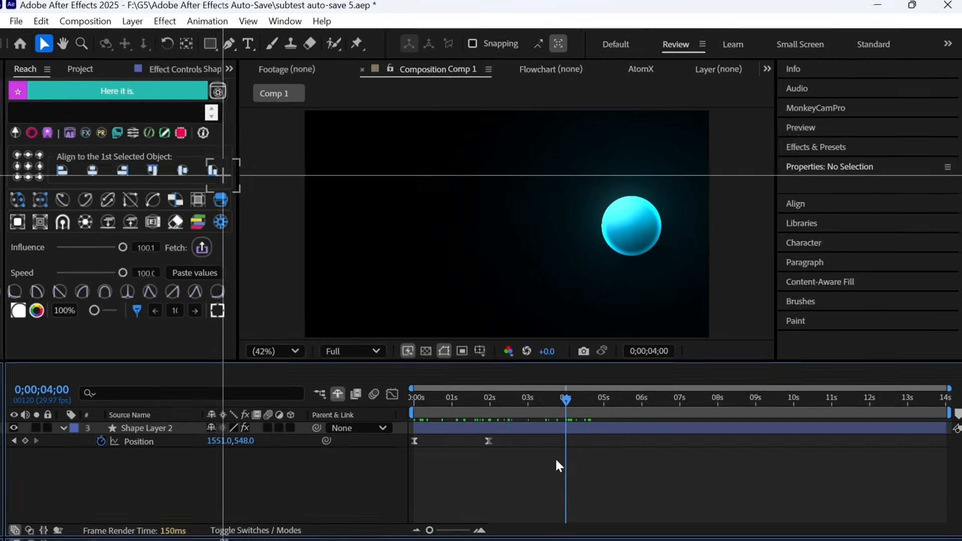
- Paste reversed copies of Shape Layer 2's Position keyframes at 4 s and 8 s, scrubbing to check
drag(521, 456, 397, 447)
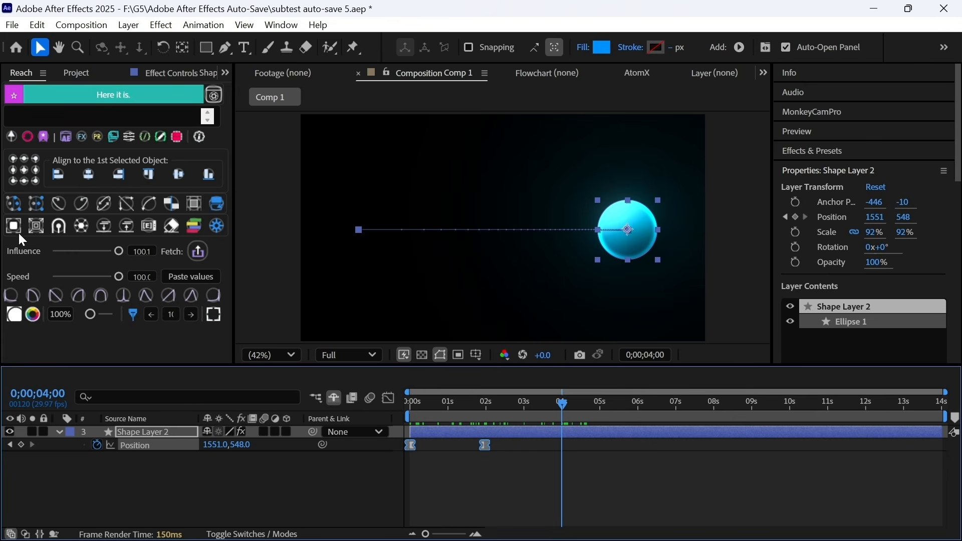
click(9, 207)
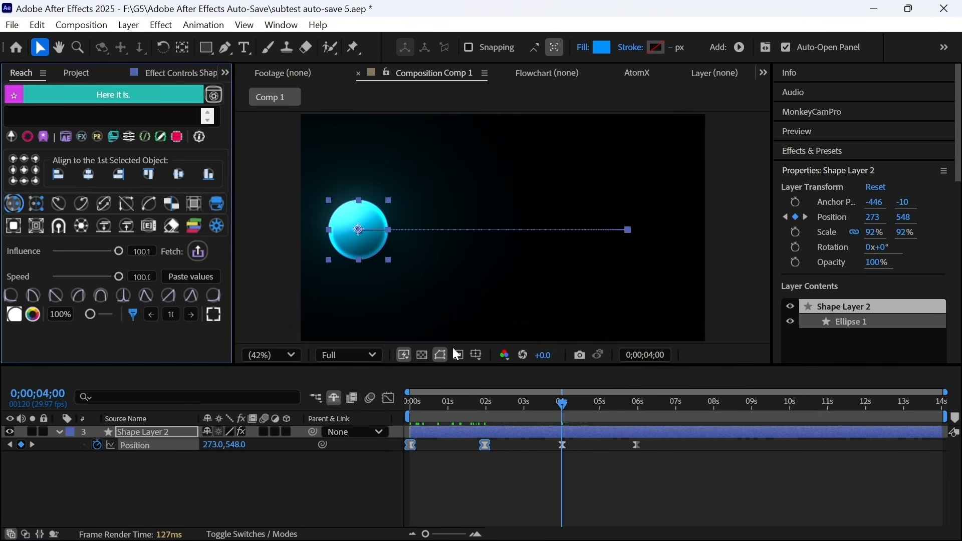
drag(445, 403, 706, 489)
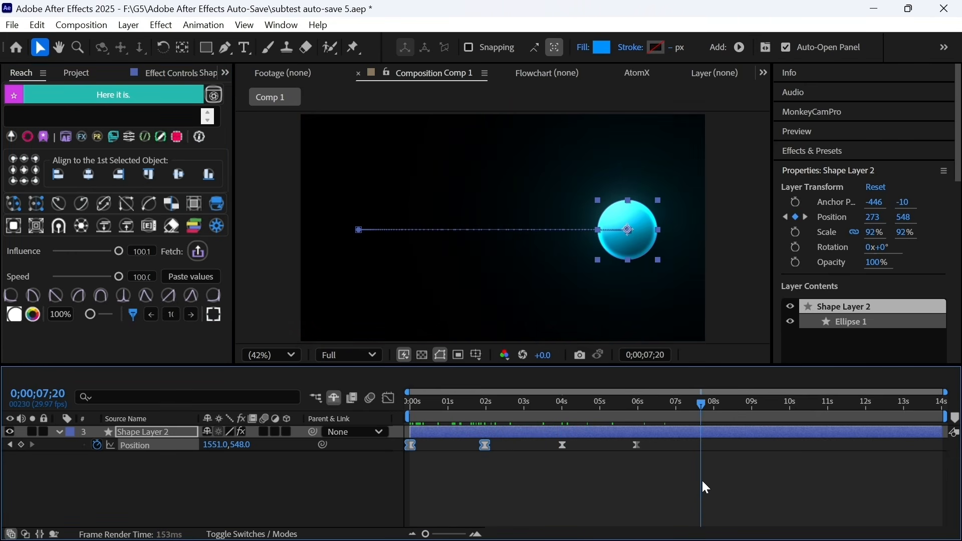
click(17, 208)
drag(455, 402, 874, 441)
click(20, 207)
drag(446, 402, 410, 430)
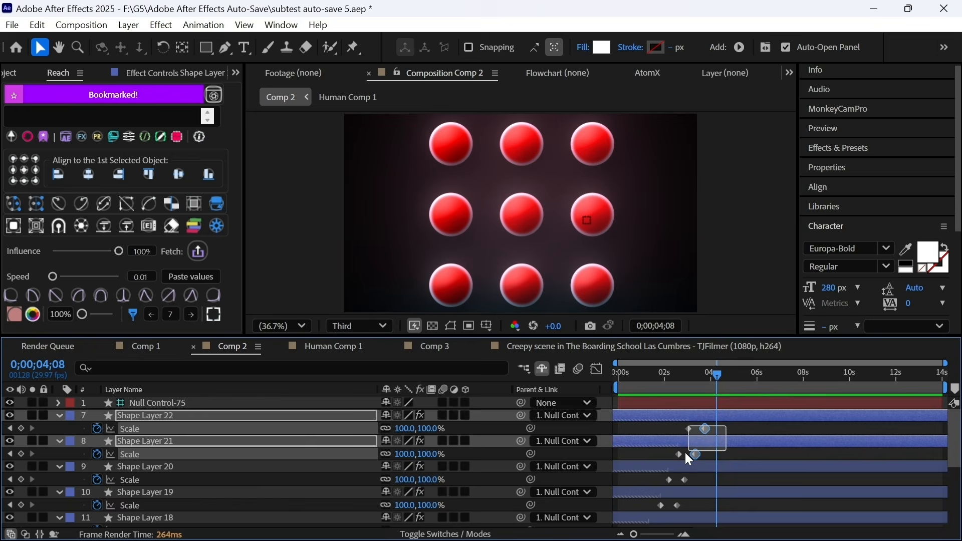
- Return to Comp 1 and marquee-select Shape Layer 2's Position keyframes at 0 s and 2 s
drag(684, 451, 691, 481)
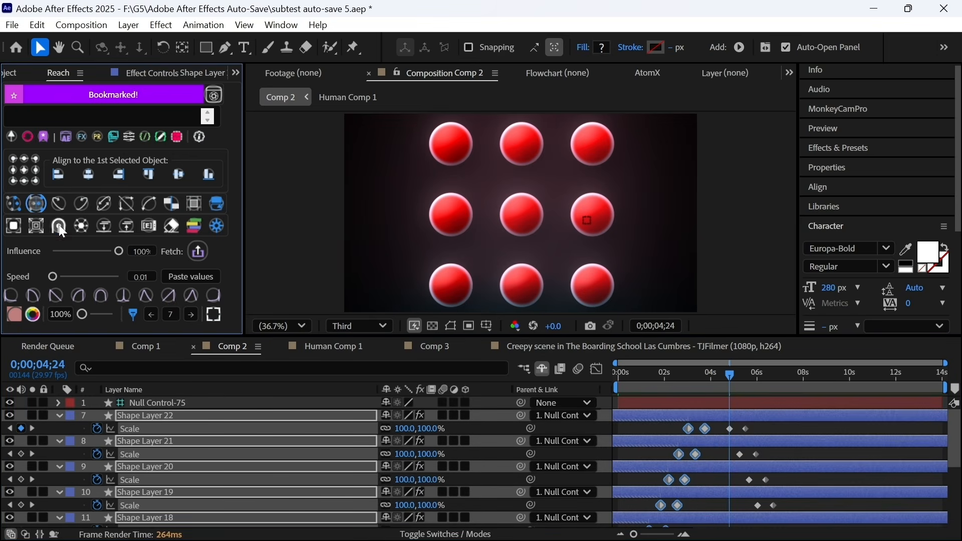
scroll(676, 472, down, 2)
scroll(676, 471, up, 2)
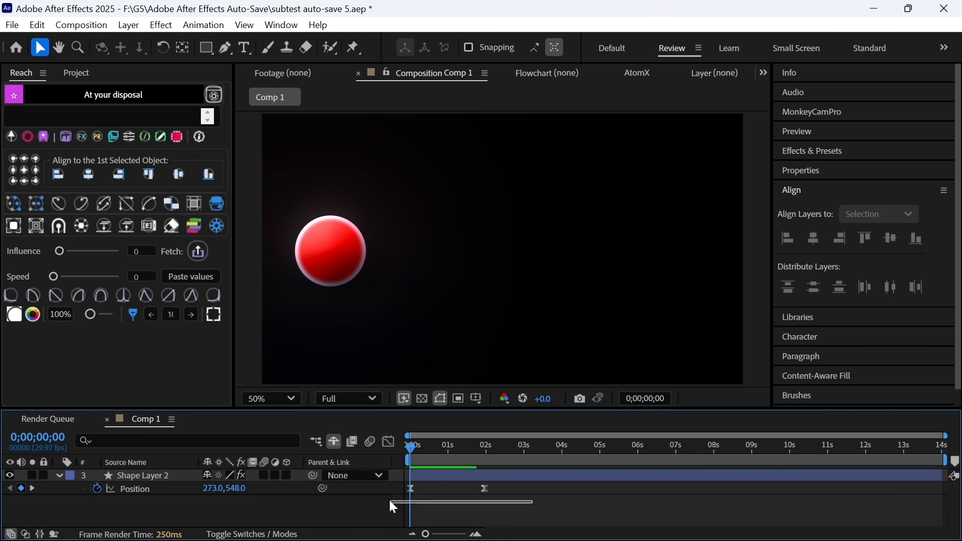
drag(390, 502, 374, 486)
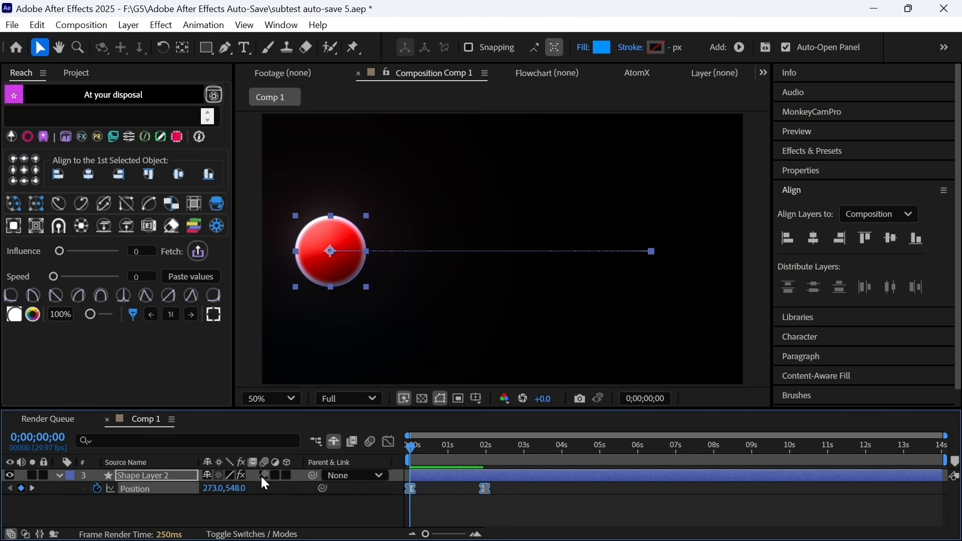
- Apply Reach's Never-Ending loop to the red ball's Position and preview it
click(106, 206)
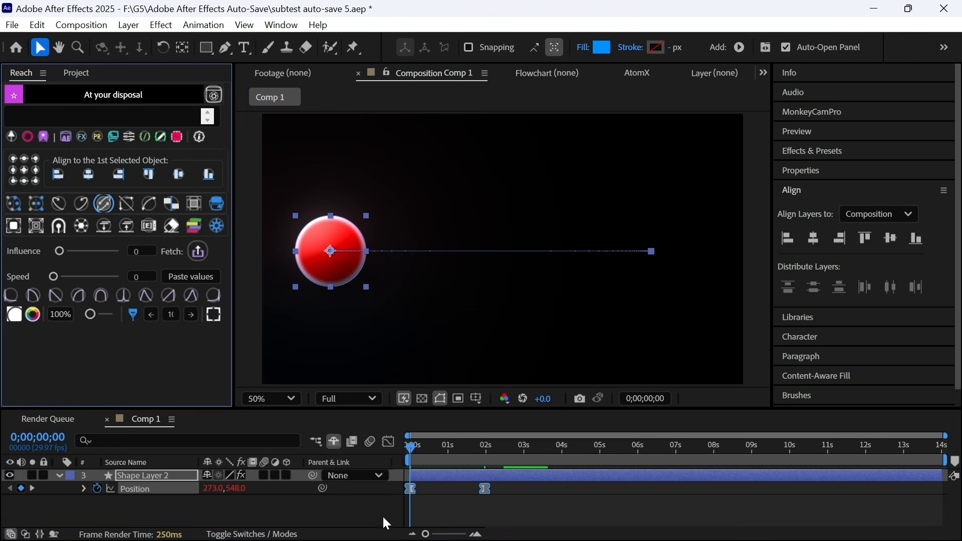
key(space)
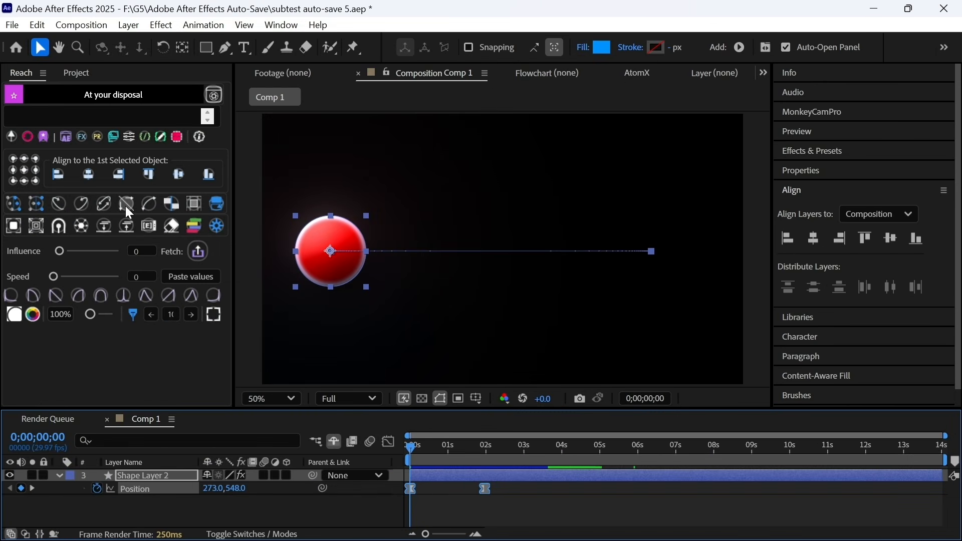
- Separate Position into X Position and Y Position, then select each dimension's keyframes
click(126, 205)
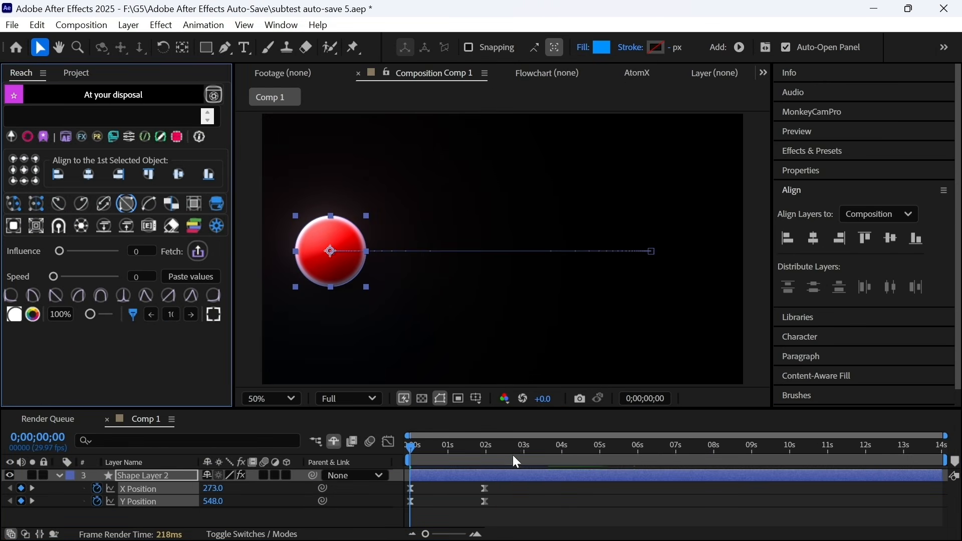
click(149, 504)
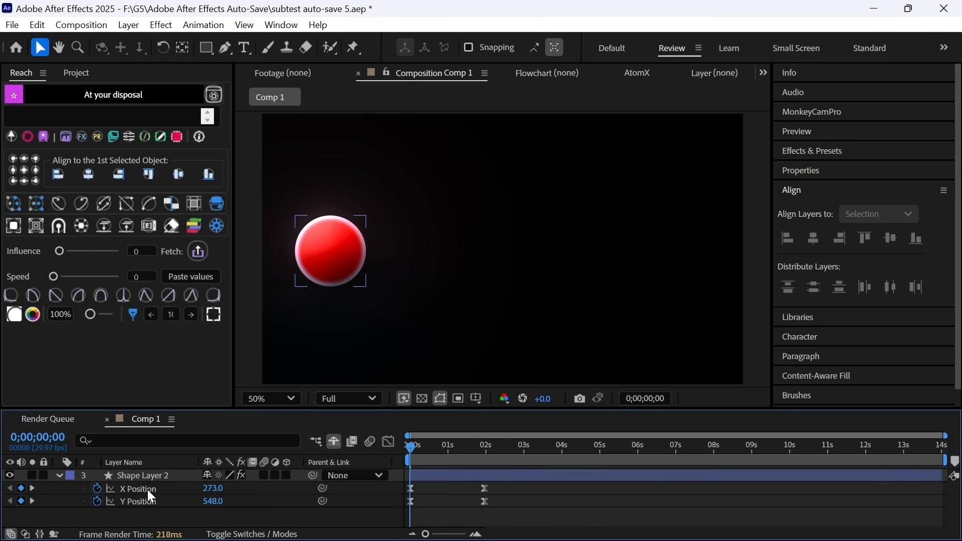
click(148, 489)
click(152, 502)
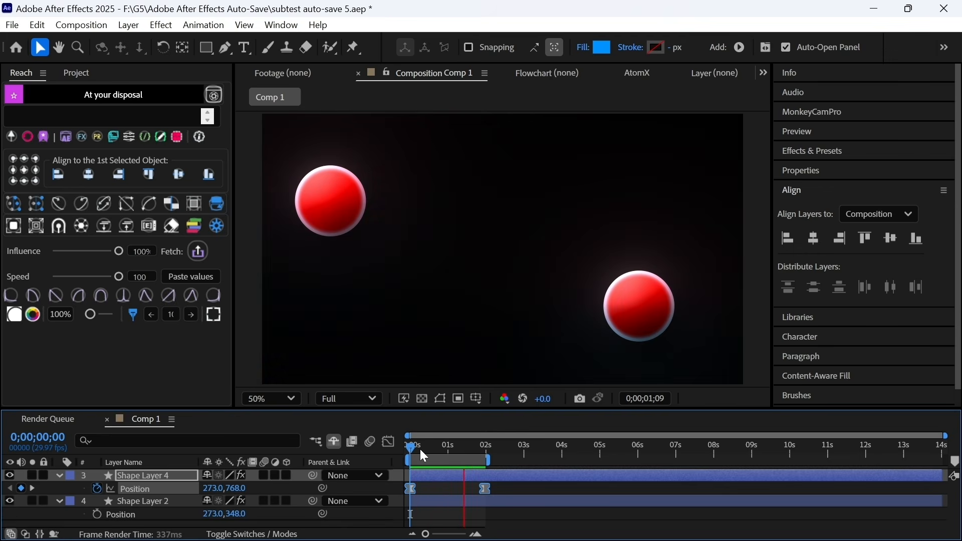
- Paste the lower ball's position keyframes onto Shape Layer 2 at the first frame and preview
click(429, 449)
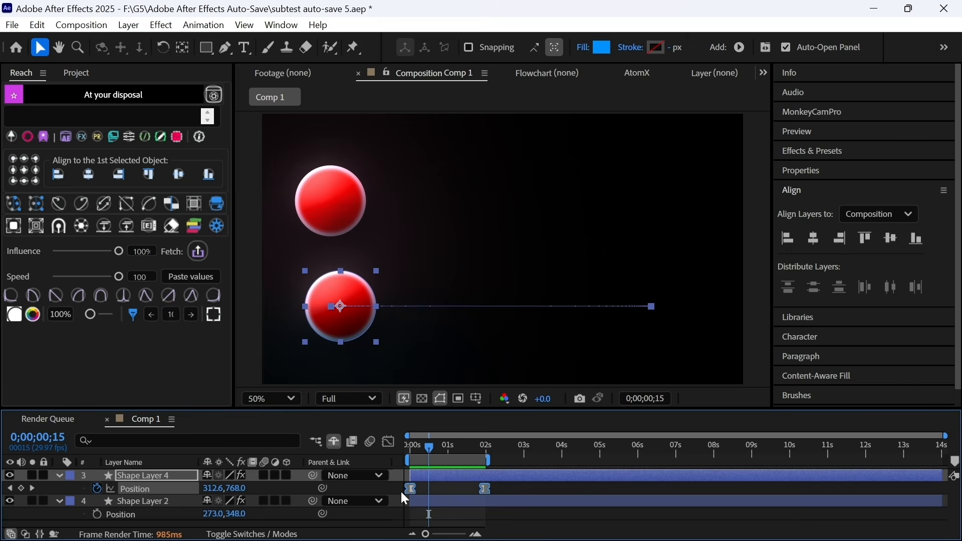
click(423, 502)
key(Home)
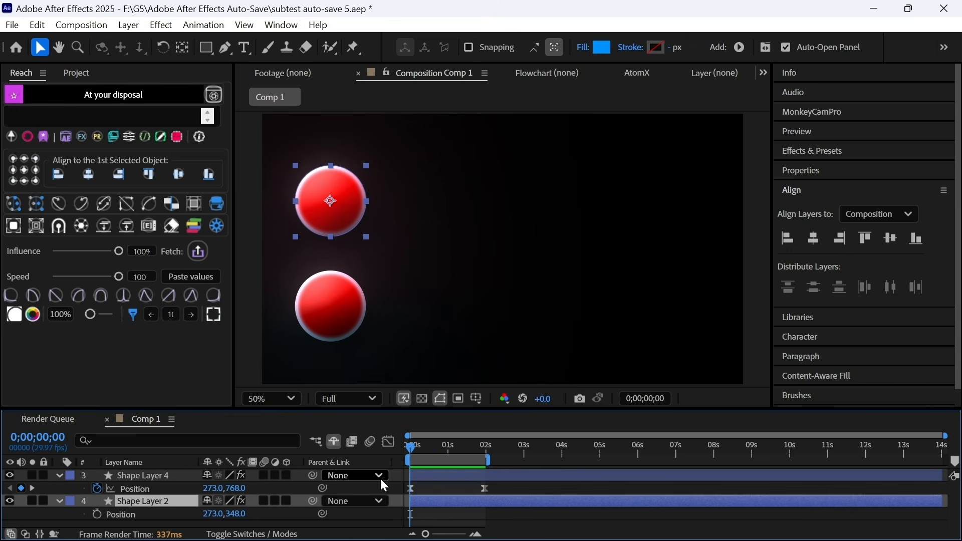
key(ctrl+v)
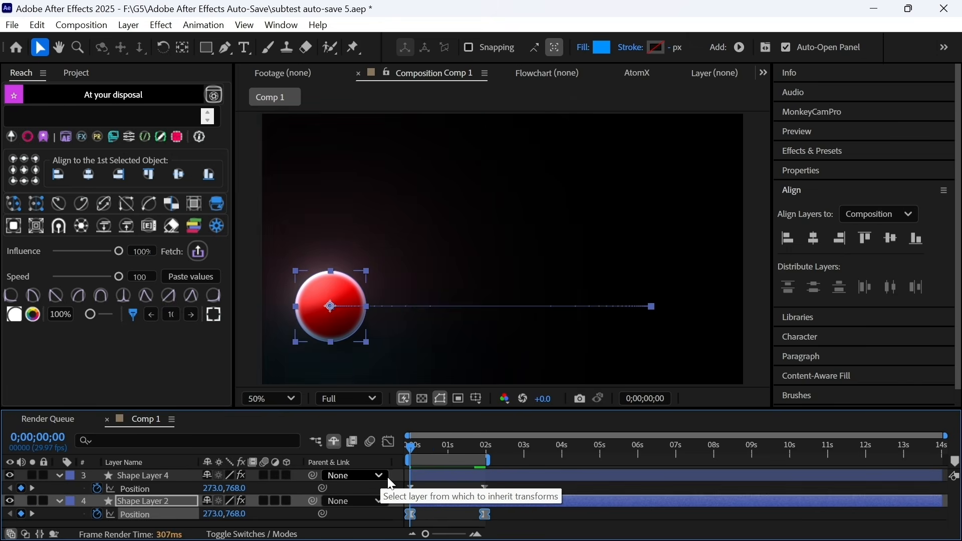
key(space)
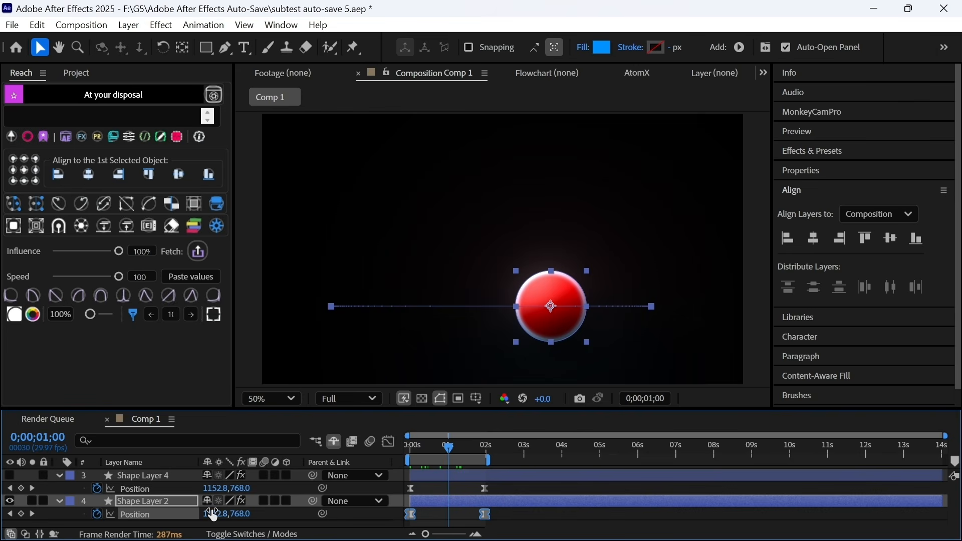
- Separate Shape Layer 4's position into X and Y and give Shape Layer 2 only the X animation
click(150, 490)
key(Home)
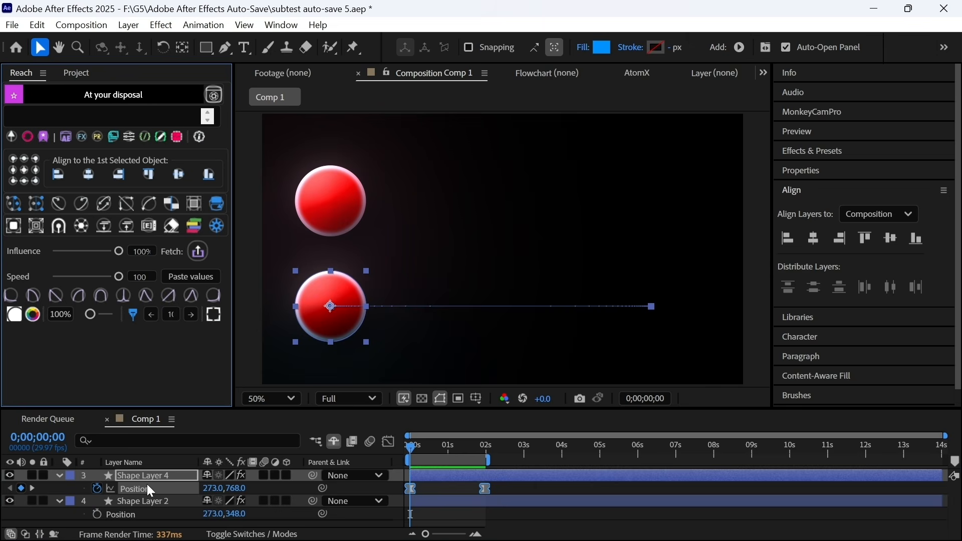
click(120, 204)
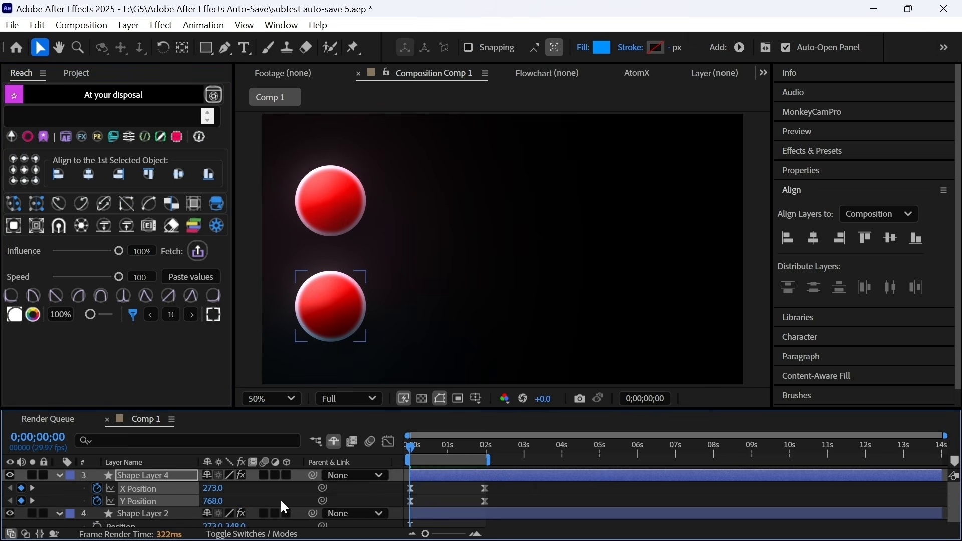
scroll(376, 488, down, 1)
click(433, 507)
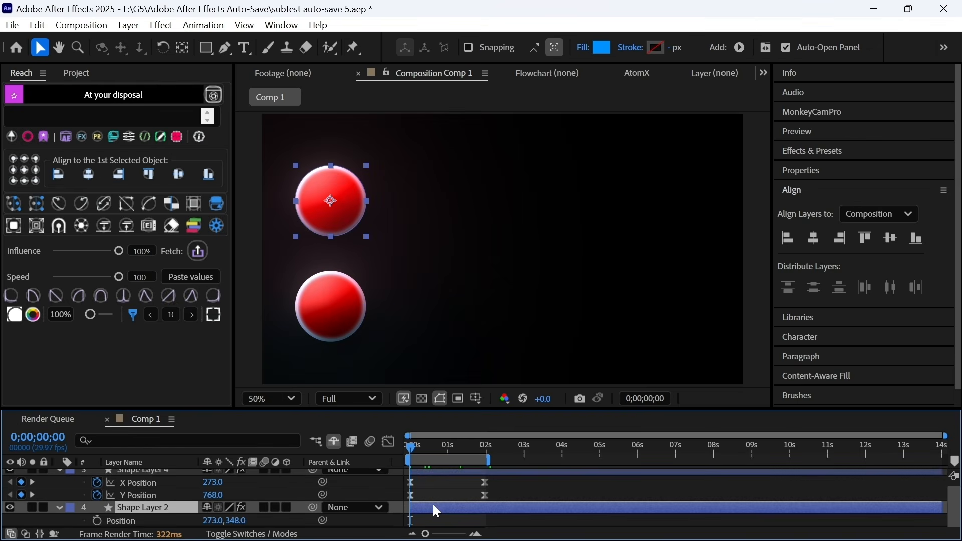
key(space)
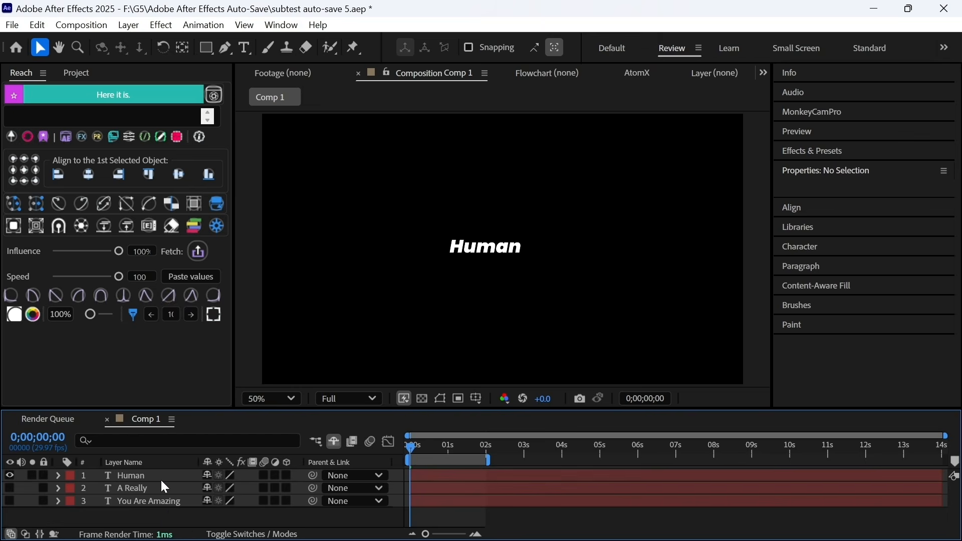
click(163, 478)
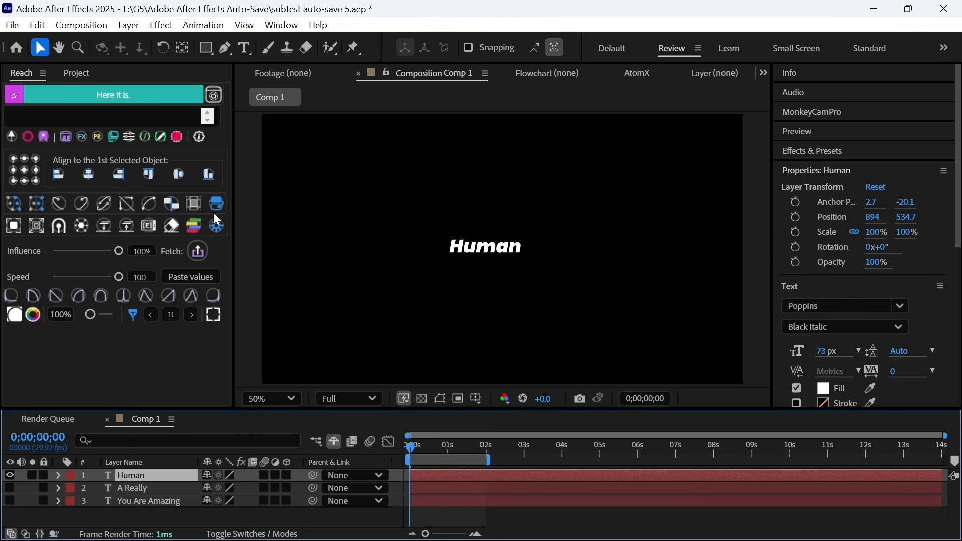
- Add Reach guides around Human and drag You Are Amazing and A Really into a row beside it
click(187, 204)
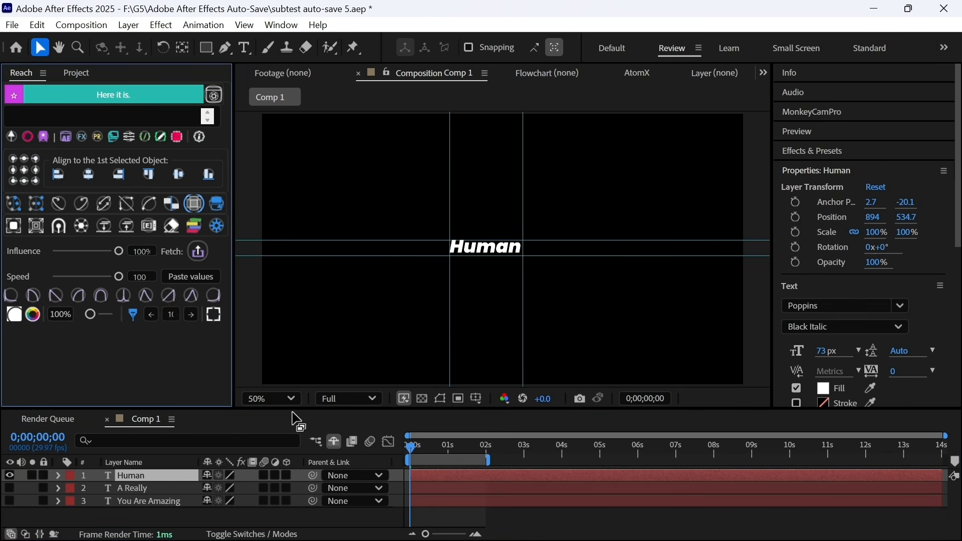
click(11, 488)
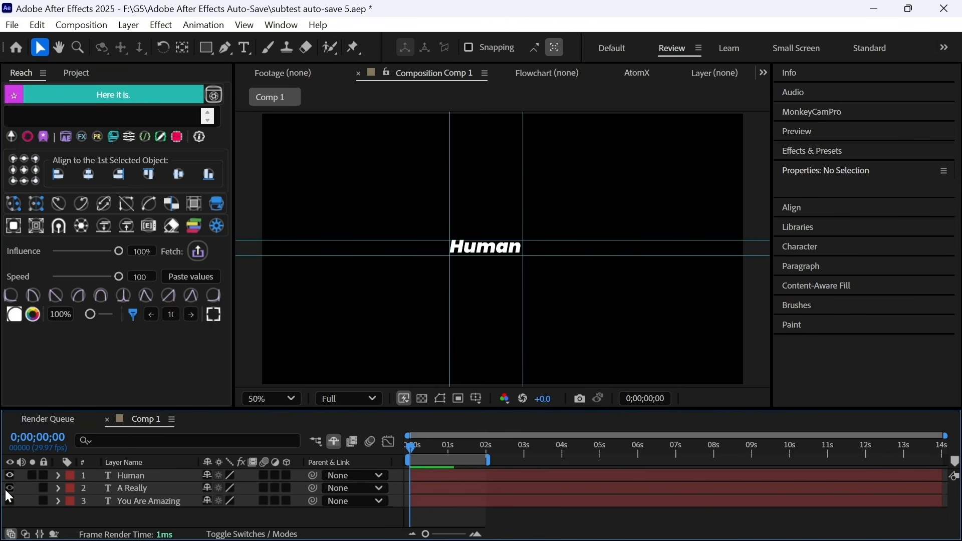
drag(11, 488, 11, 501)
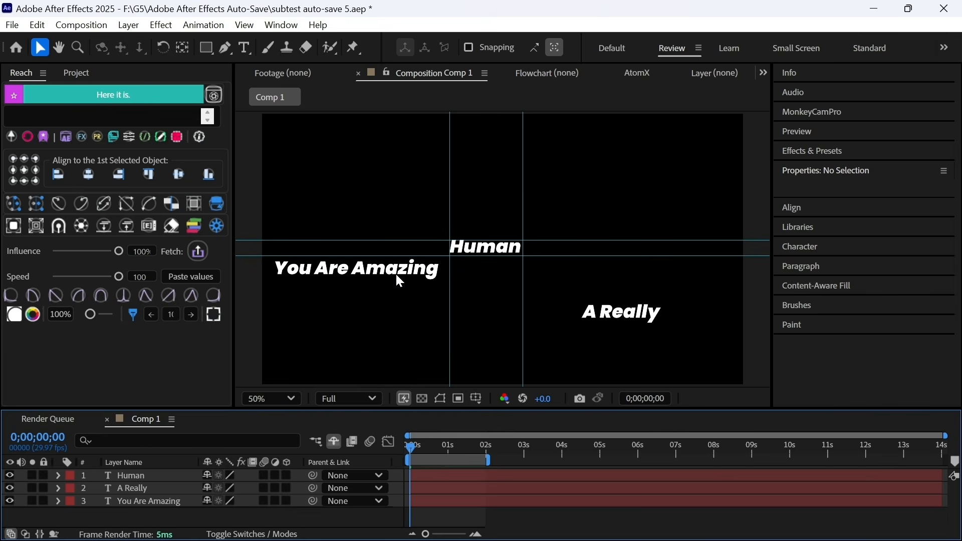
drag(400, 282, 390, 256)
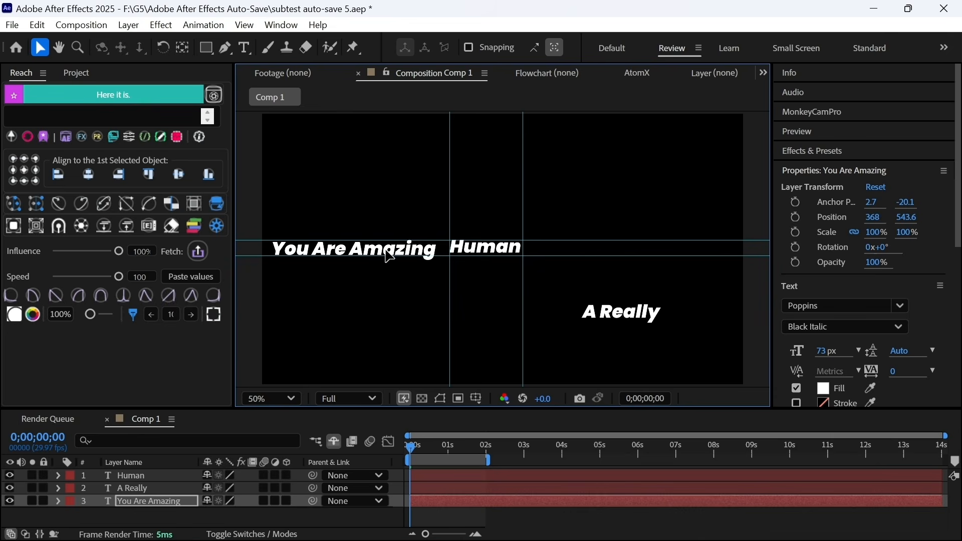
drag(471, 253, 478, 256)
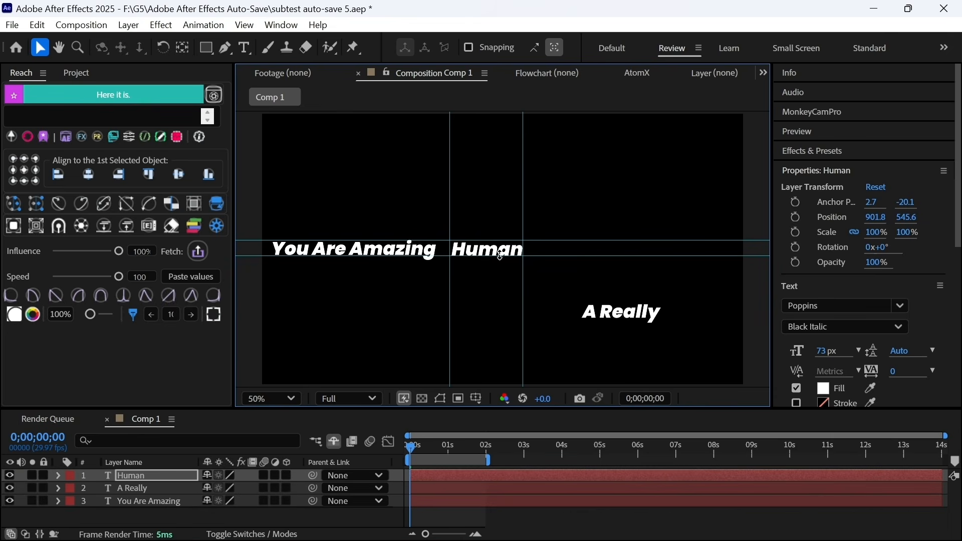
drag(616, 323, 572, 259)
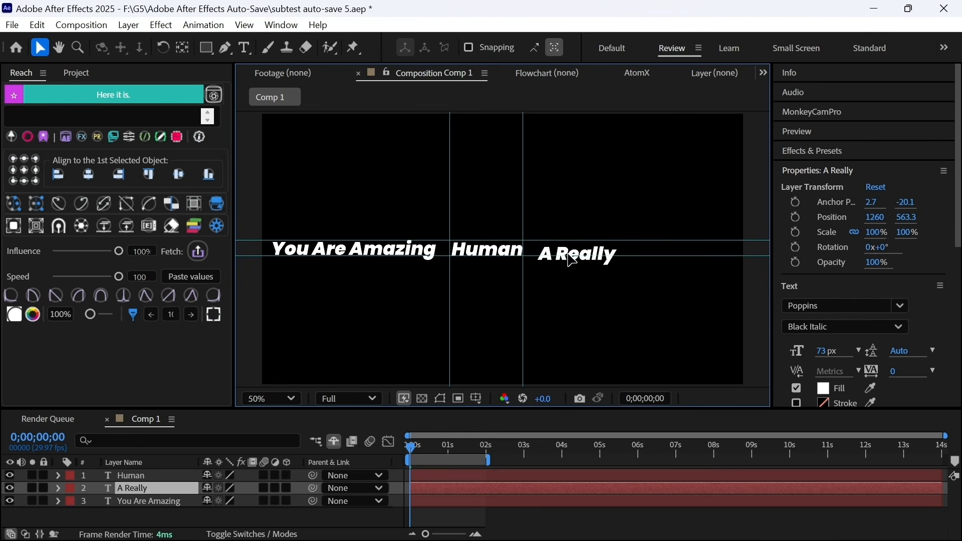
key(period)
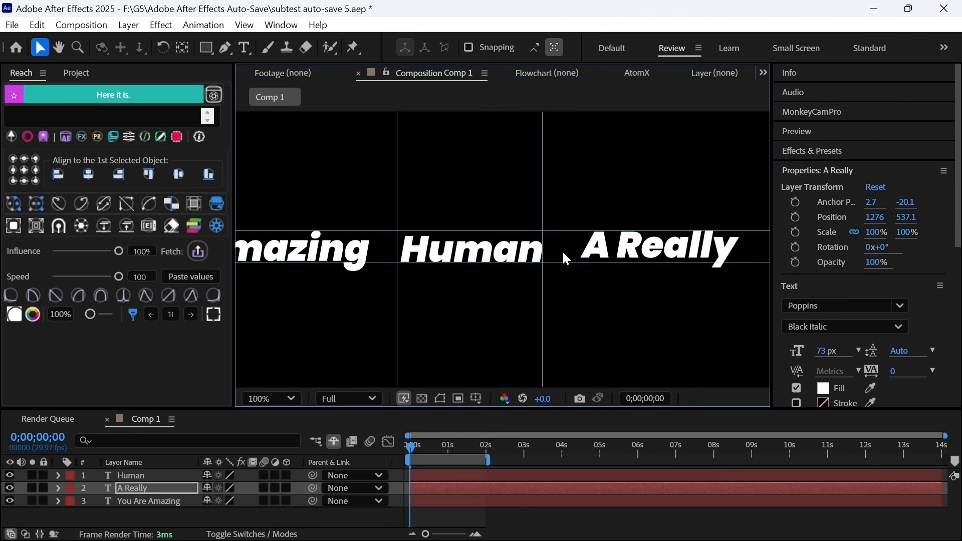
mouse_move(649, 243)
mouse_down()
mouse_move(647, 256)
mouse_move(659, 254)
mouse_up()
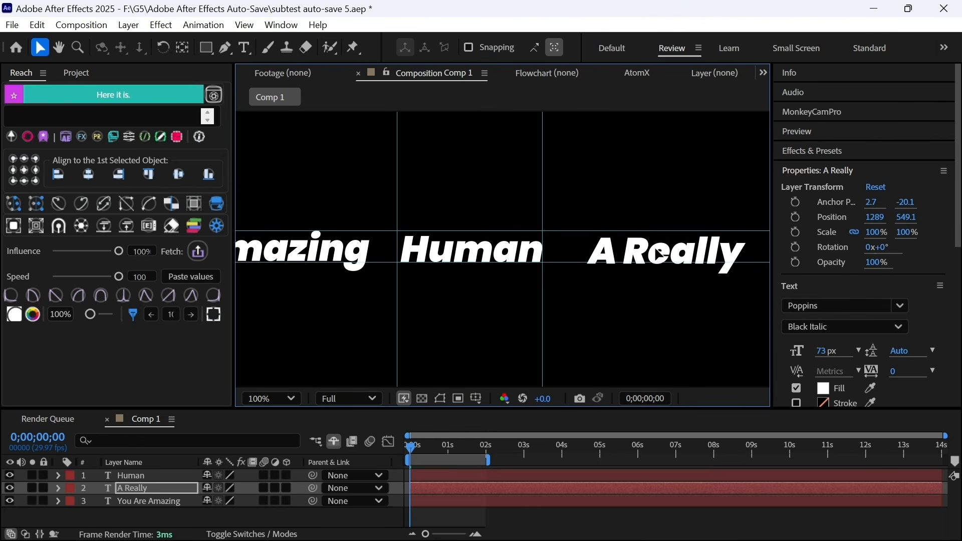
drag(468, 285, 530, 321)
key(comma)
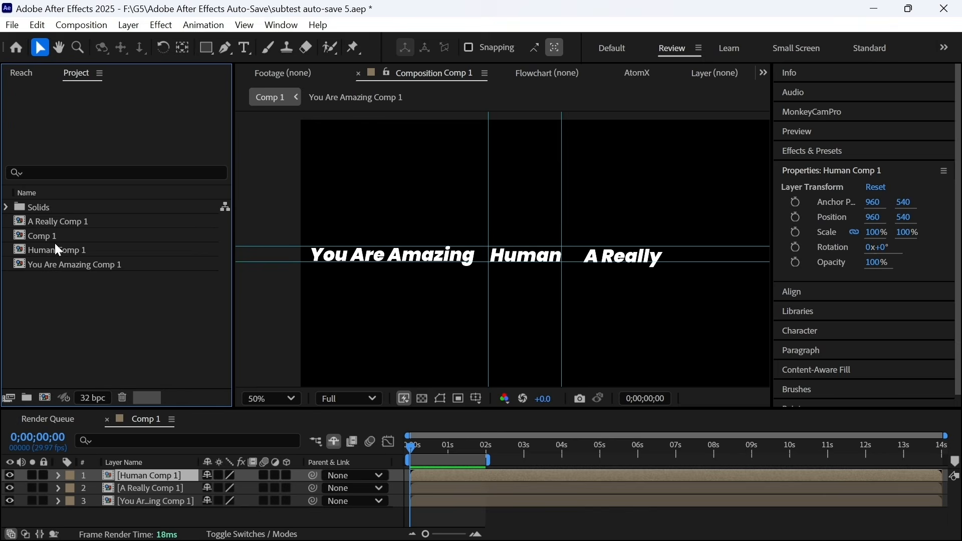
- Duplicate Comp 1 as Comp 2 and open the new comp
click(59, 249)
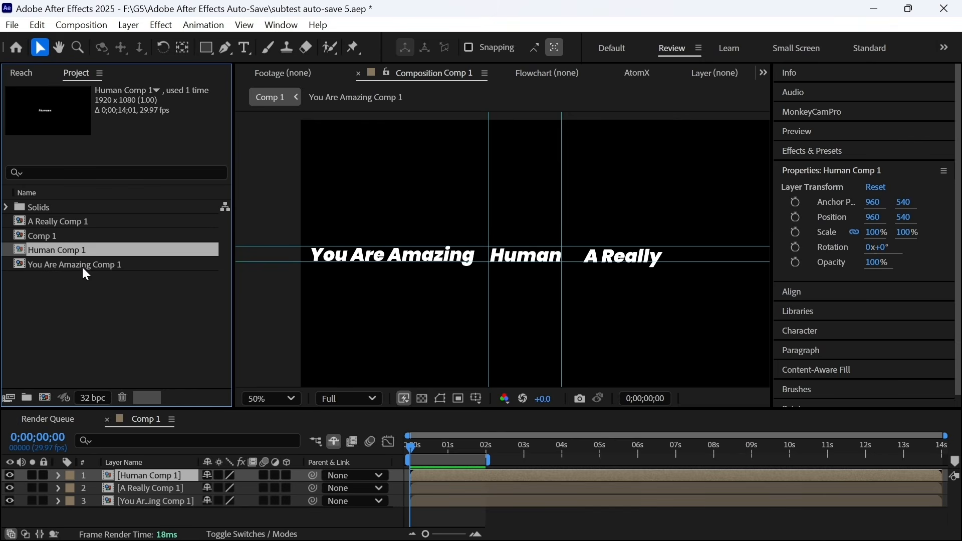
click(41, 238)
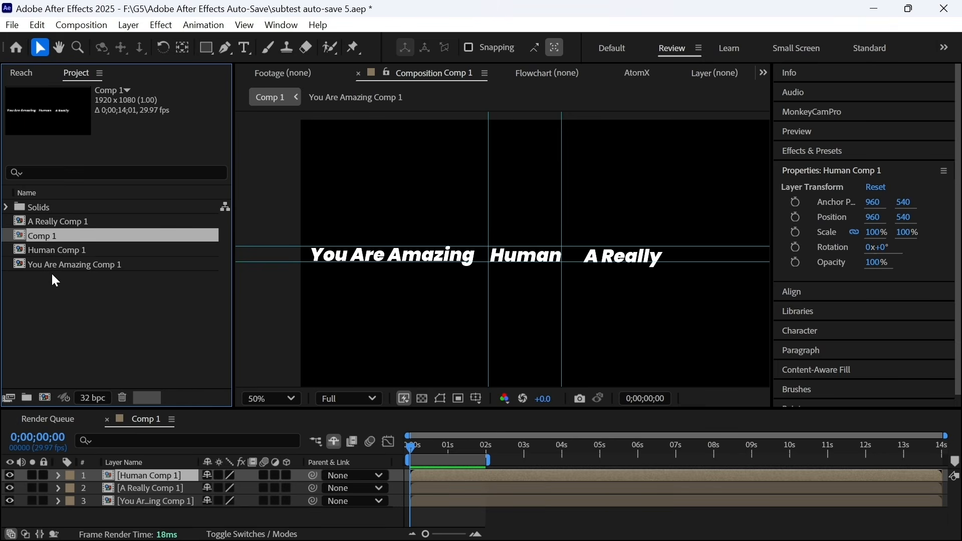
key(ctrl+d)
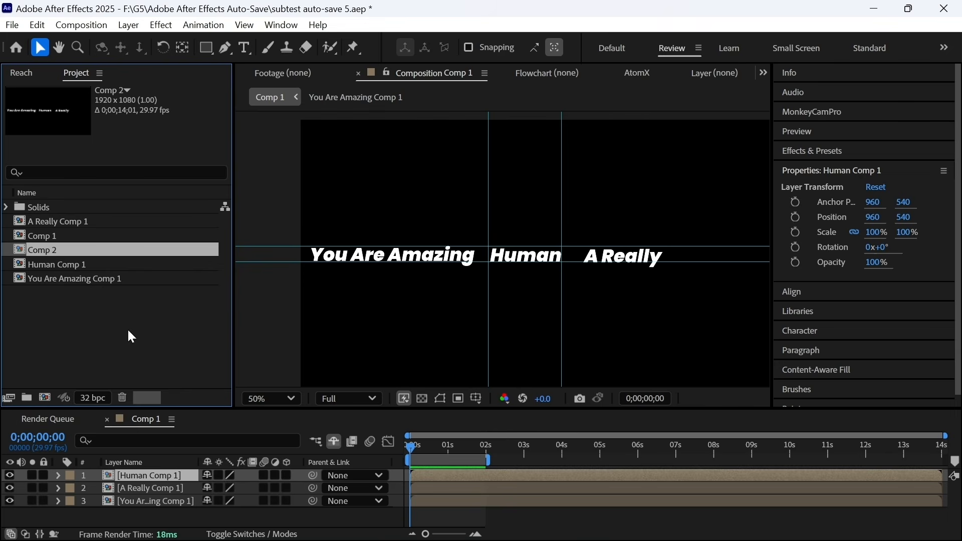
double_click(114, 249)
double_click(118, 233)
- Switch among Comp 1, Human Comp 1 and Comp 2, finishing with Comp 1 open
click(85, 250)
double_click(71, 240)
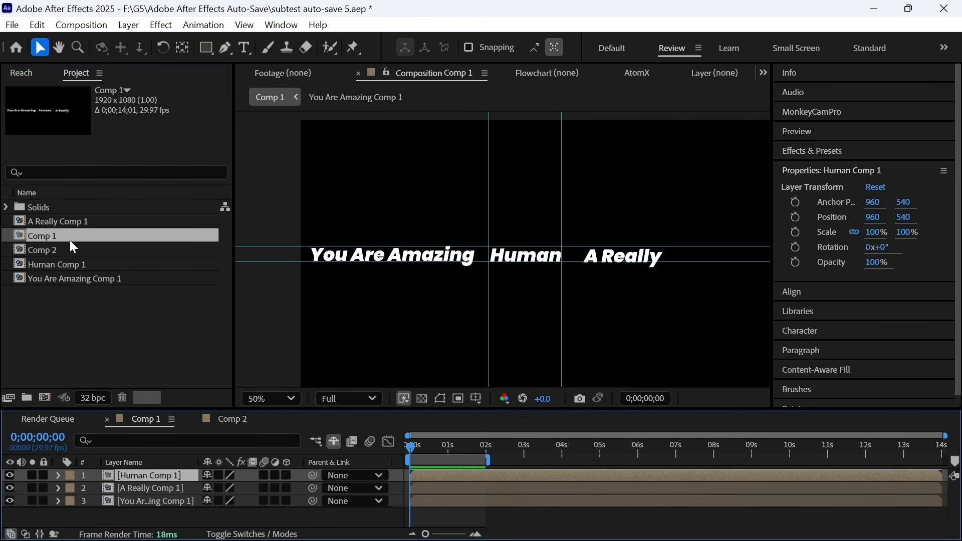
double_click(169, 475)
click(169, 475)
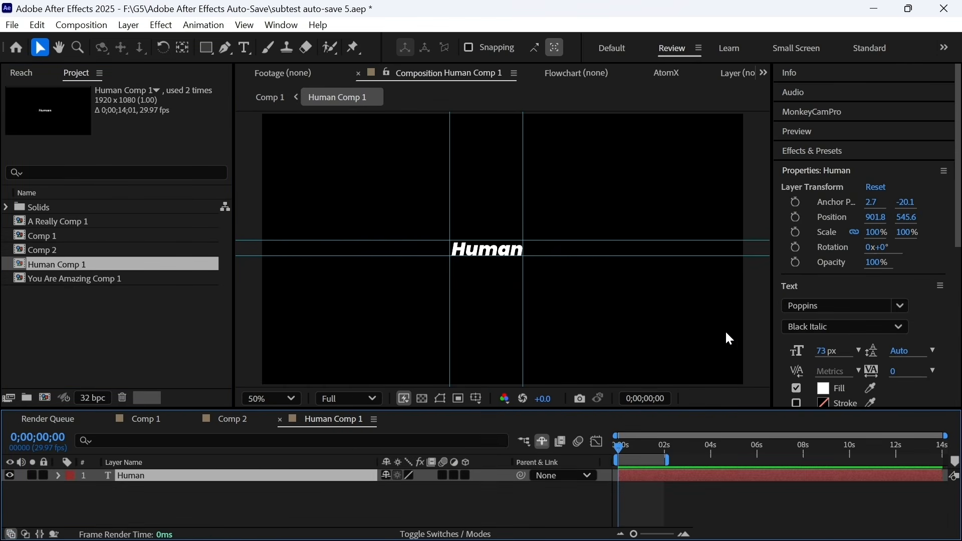
click(823, 389)
drag(218, 338, 361, 302)
click(362, 328)
click(78, 278)
double_click(75, 250)
double_click(72, 236)
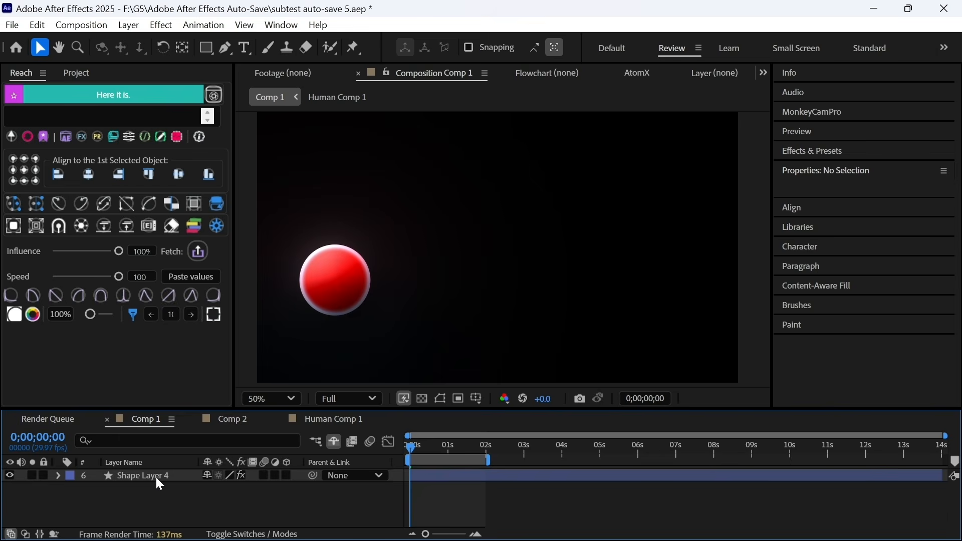
- Centre Shape Layer 4 at 960, 540, test Reach's width, height and fill resizes, undoing to 92%
click(156, 478)
click(18, 224)
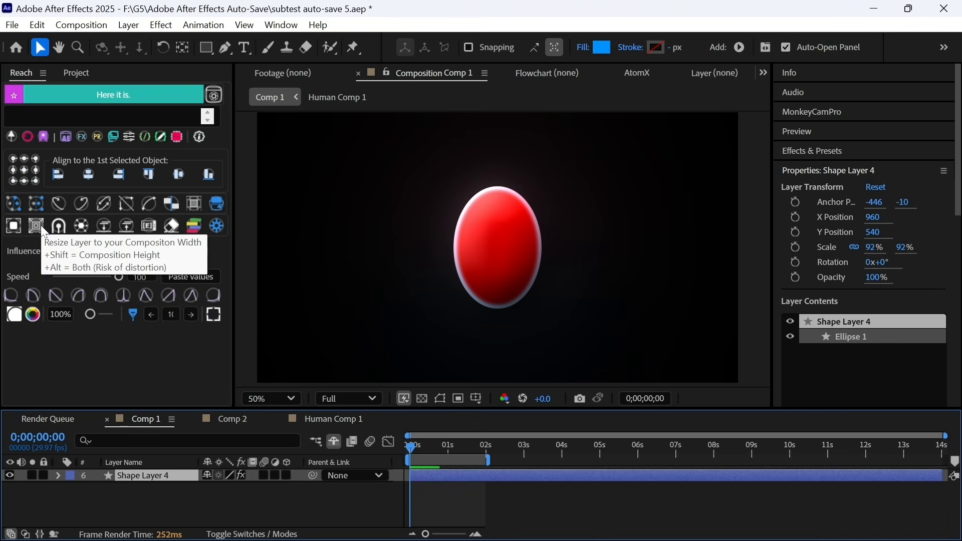
click(42, 225)
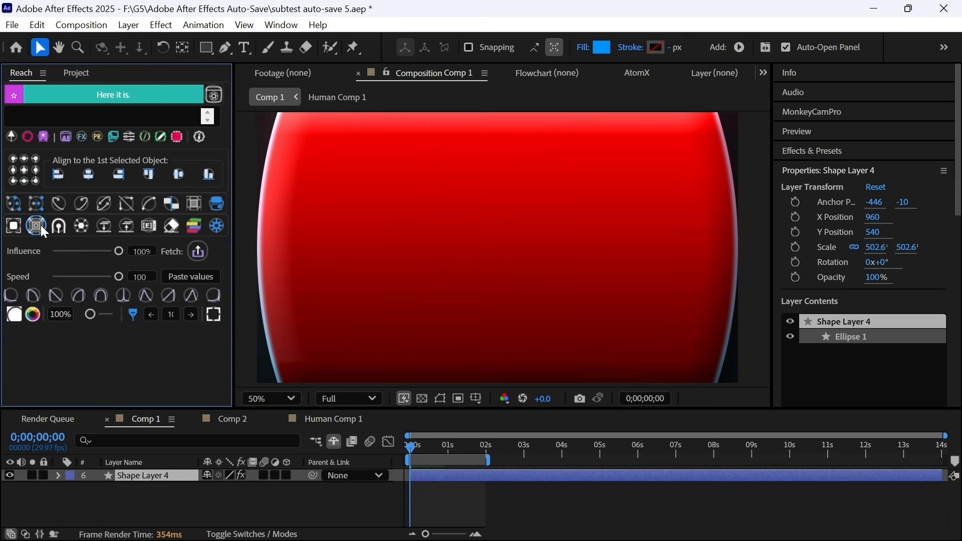
key(comma)
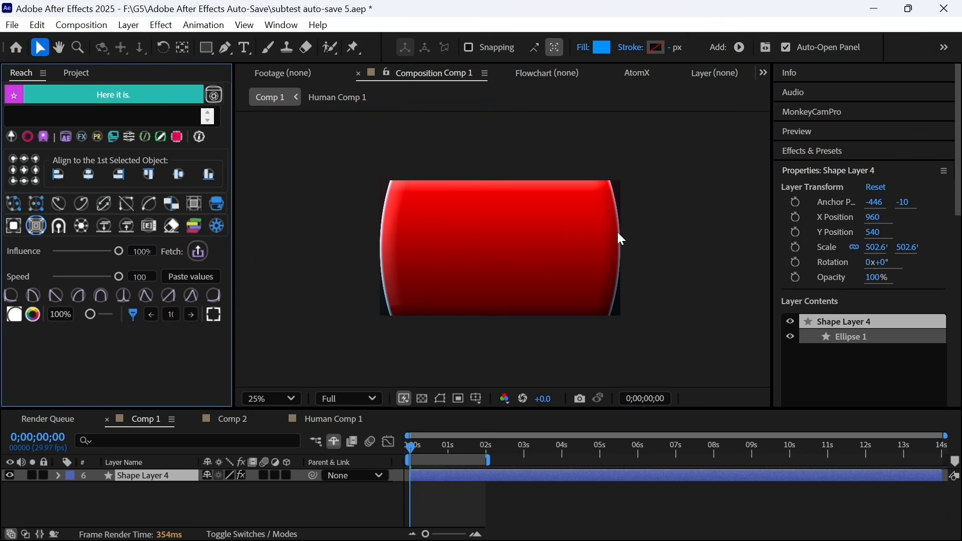
click(36, 226)
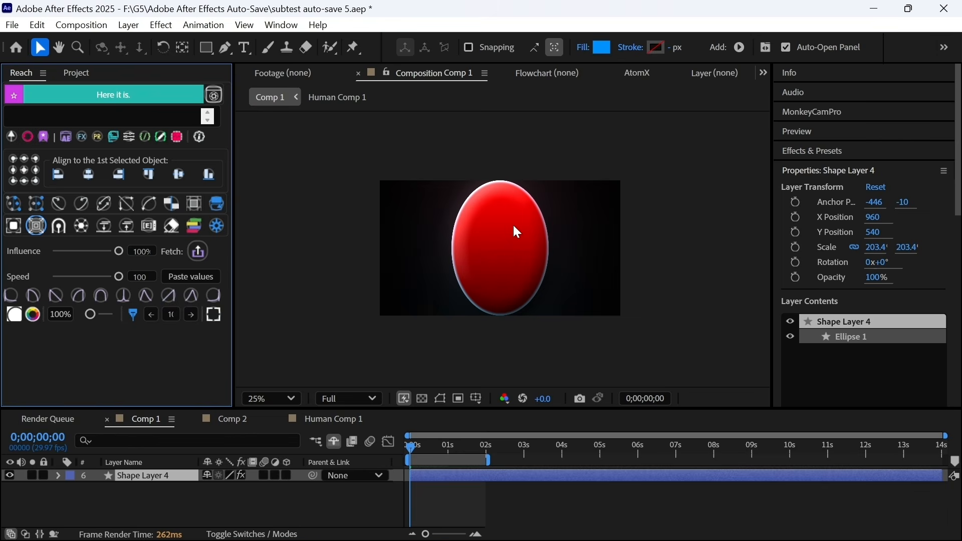
key(ctrl+z)
key(ctrl+z)
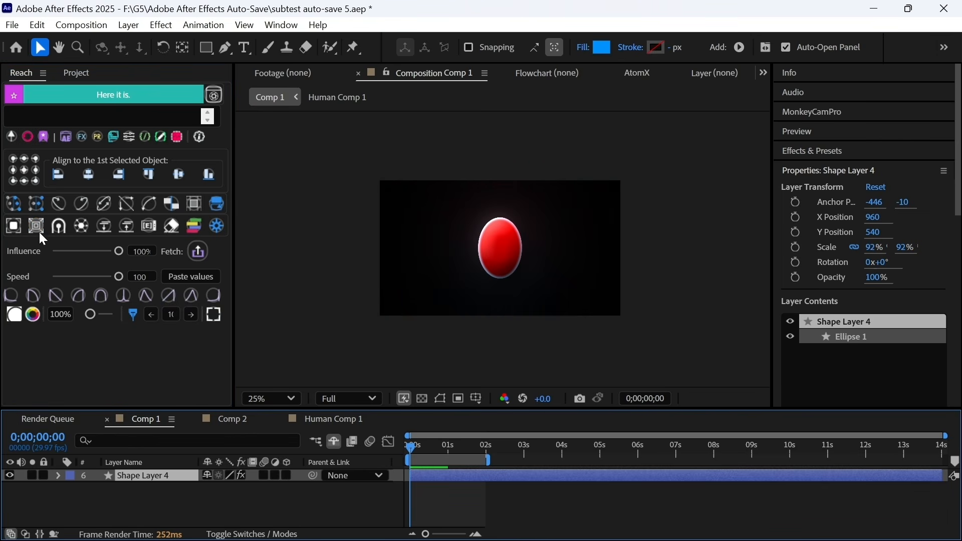
click(39, 231)
key(ctrl+z)
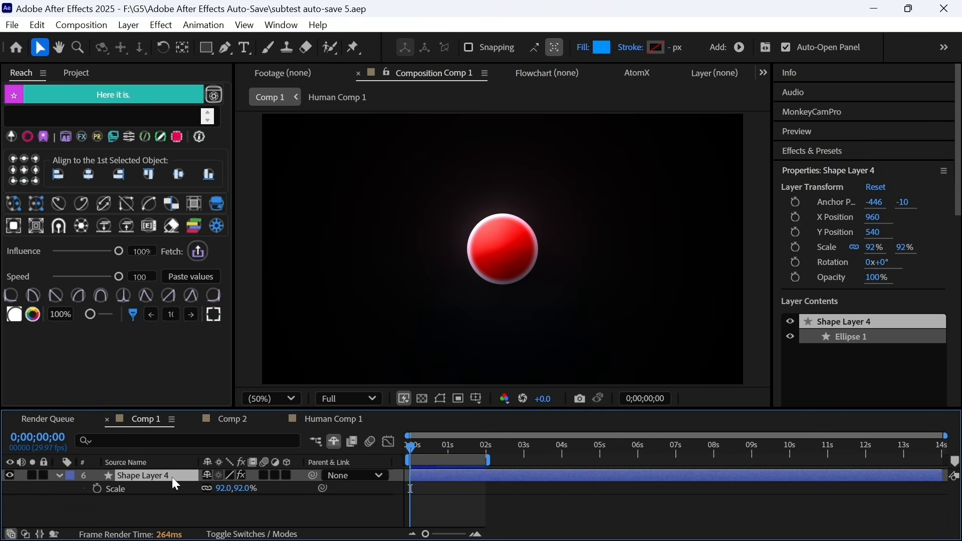
right_click(172, 476)
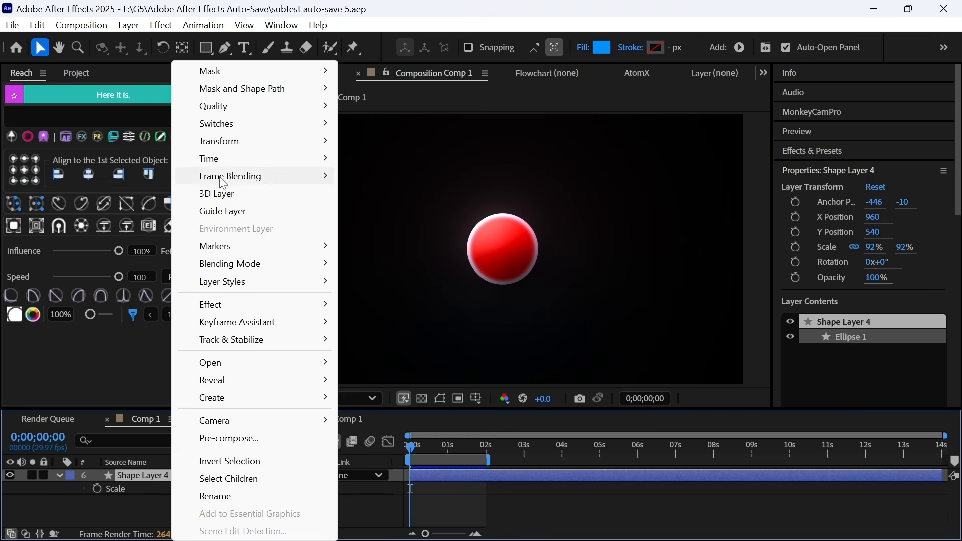
mouse_move(237, 141)
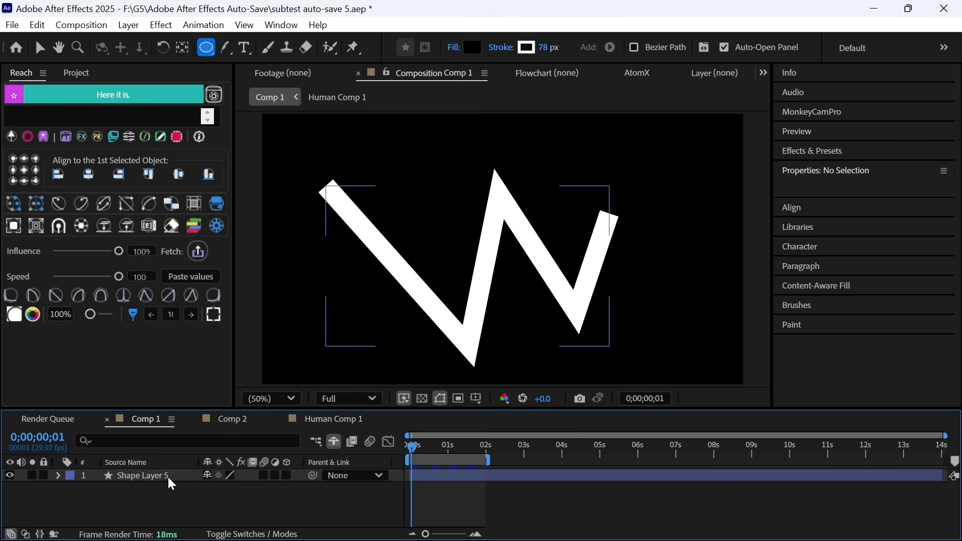
- Apply Reach's Stroke Round Cap to the W-shaped Shape Layer 5
click(167, 475)
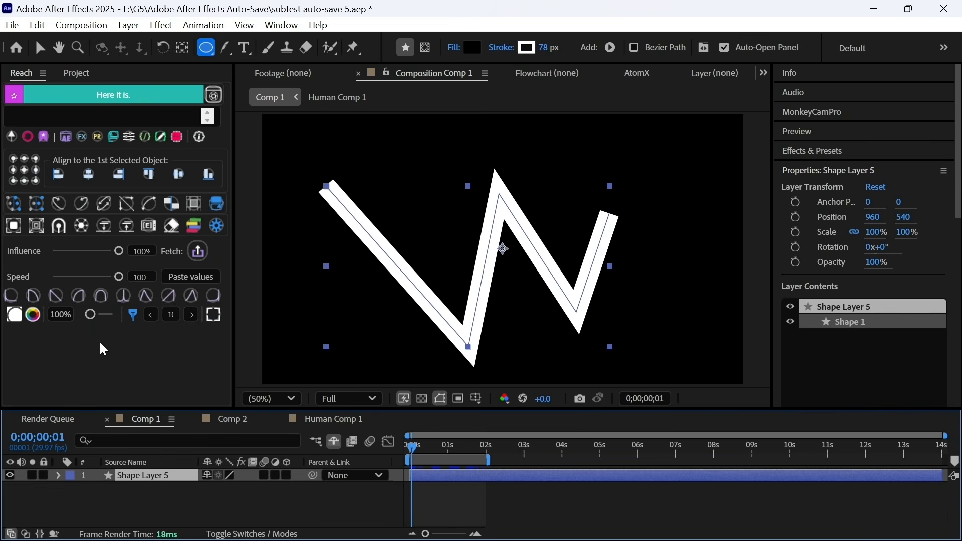
click(58, 228)
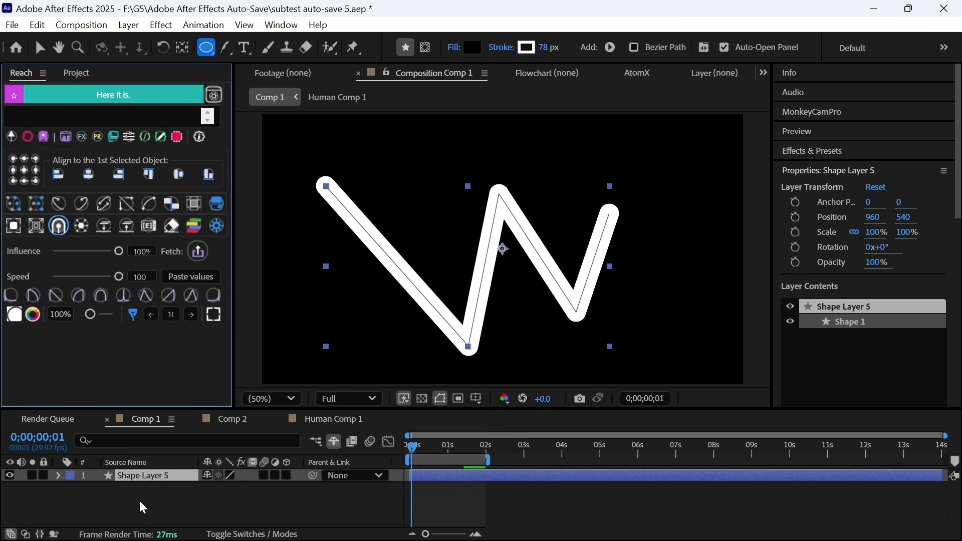
click(159, 501)
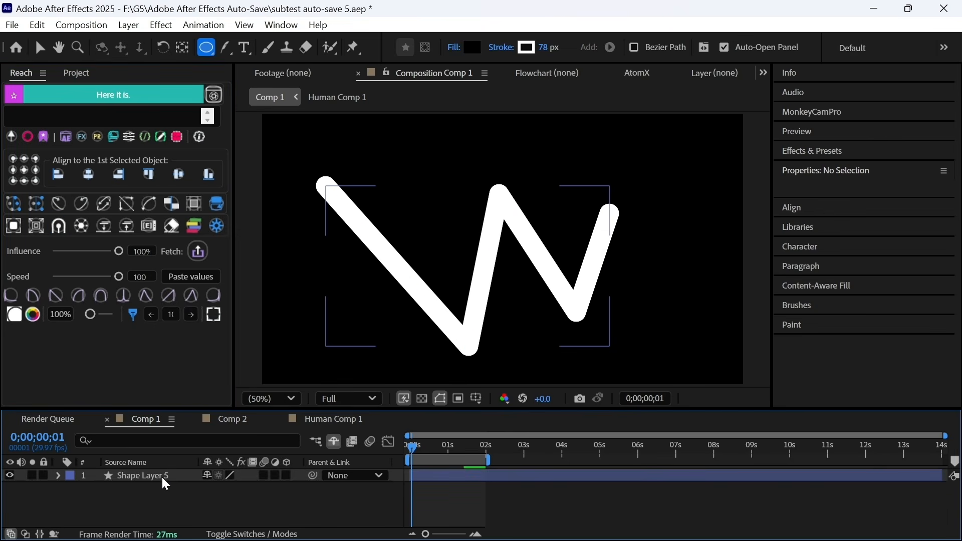
click(165, 476)
key(v)
key(grave)
- Set Shape Layer 5's Stroke 1 Line Cap to Round Cap
click(58, 129)
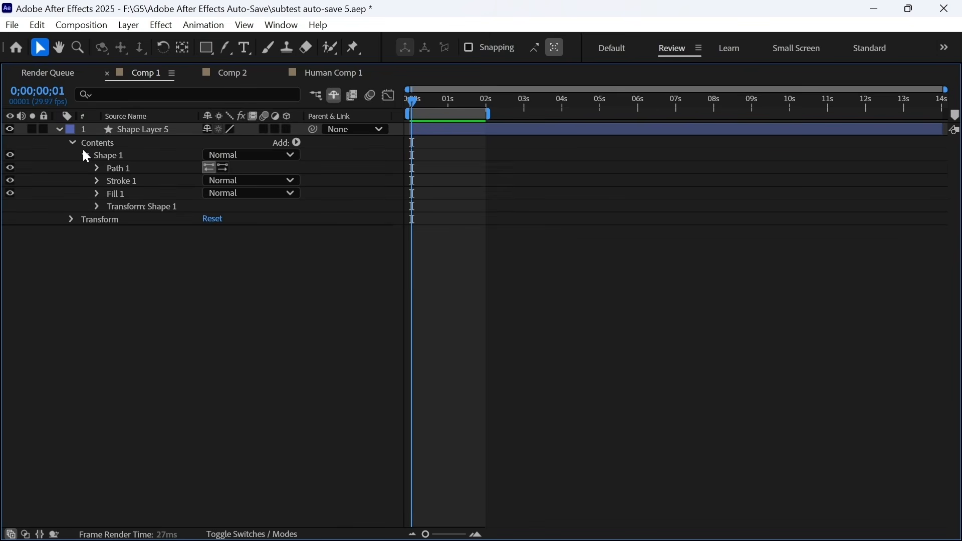
click(98, 181)
click(245, 245)
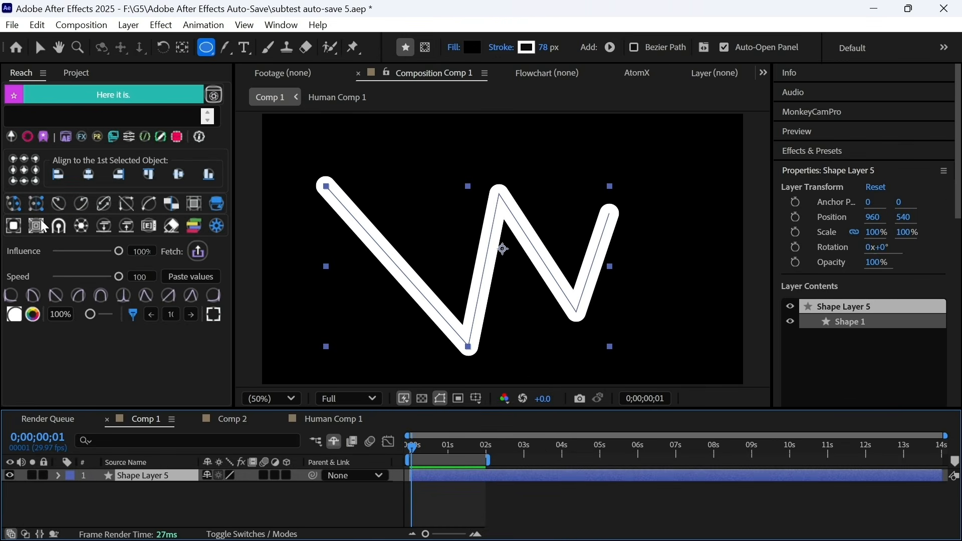
click(58, 226)
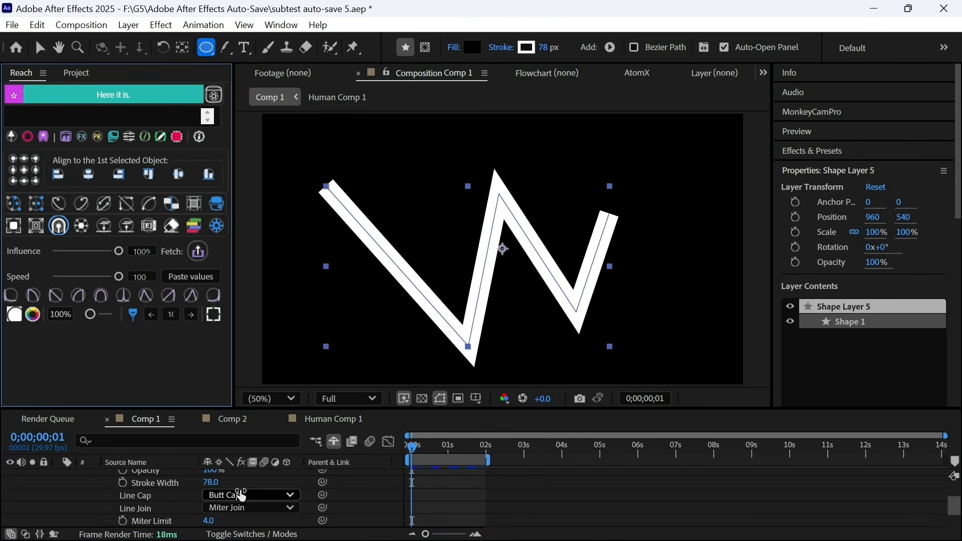
key(v)
scroll(348, 487, down, 1)
click(251, 475)
click(264, 507)
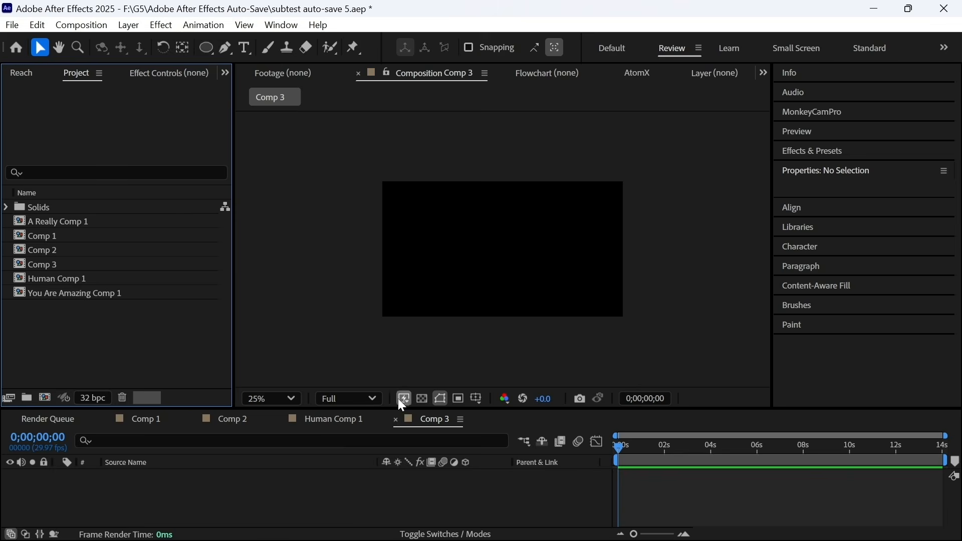
- Draw a white circle and three white pen shapes in Comp 3
drag(428, 230, 463, 266)
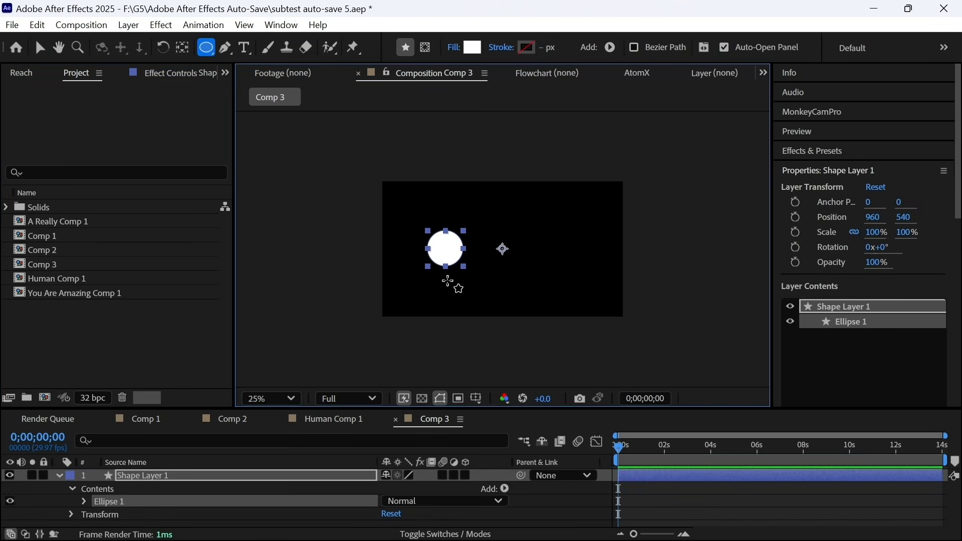
key(F2)
key(g)
click(407, 292)
click(436, 293)
click(472, 257)
click(472, 301)
click(450, 516)
click(491, 213)
click(492, 258)
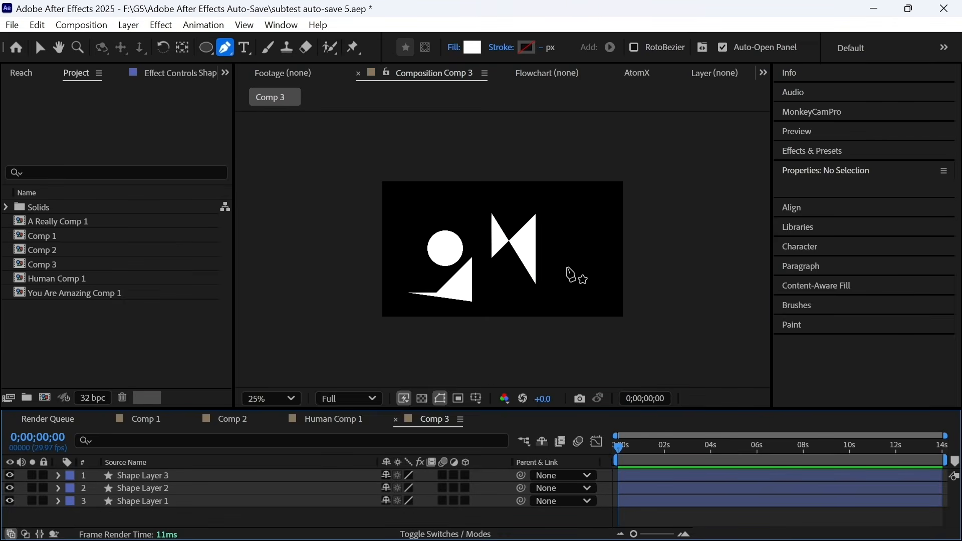
- Select all four shape layers and merge them with Reach's Merge Shapes
scroll(543, 320, up, 2)
drag(543, 323, 548, 307)
click(21, 73)
drag(216, 523, 235, 477)
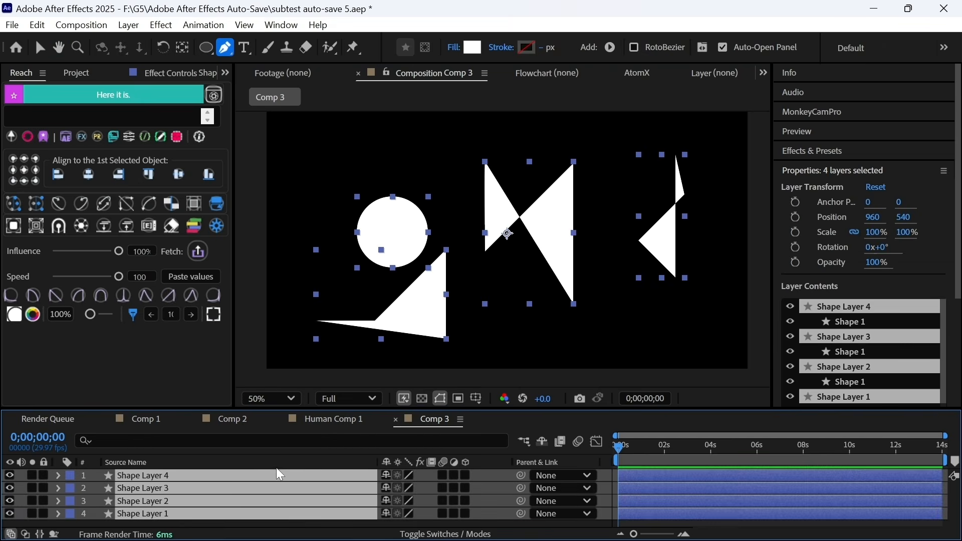
click(80, 232)
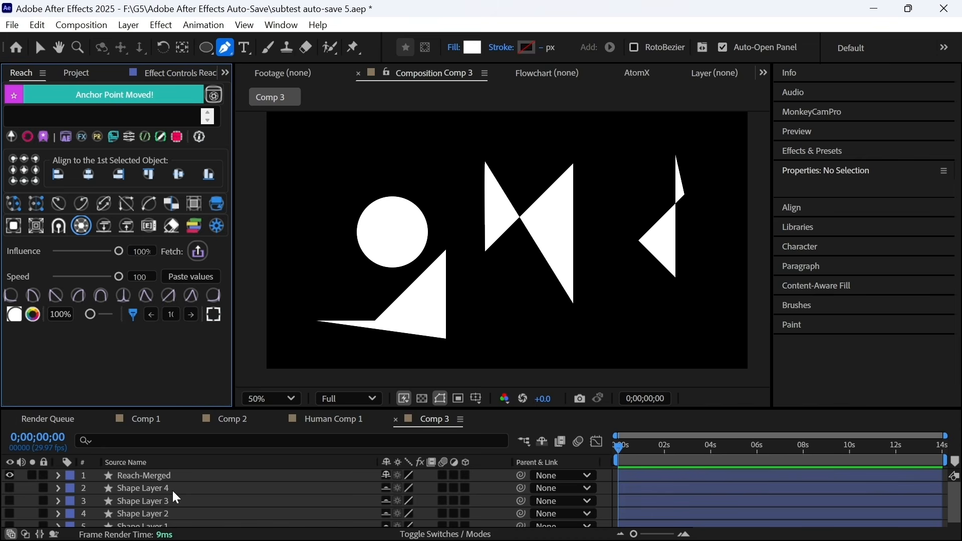
- Split the merged shape layer back into separate shape layers
scroll(253, 511, down, 1)
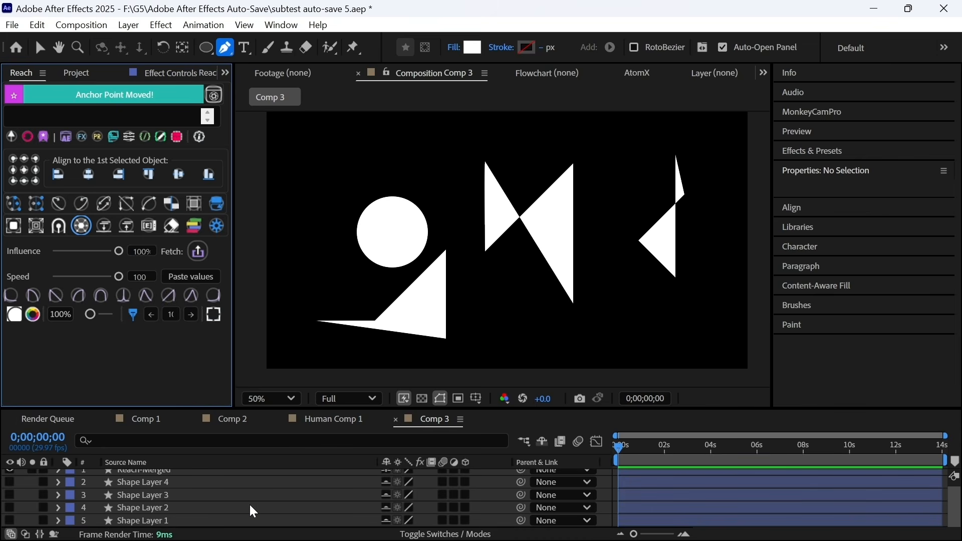
key(grave)
click(202, 181)
shift+click(221, 145)
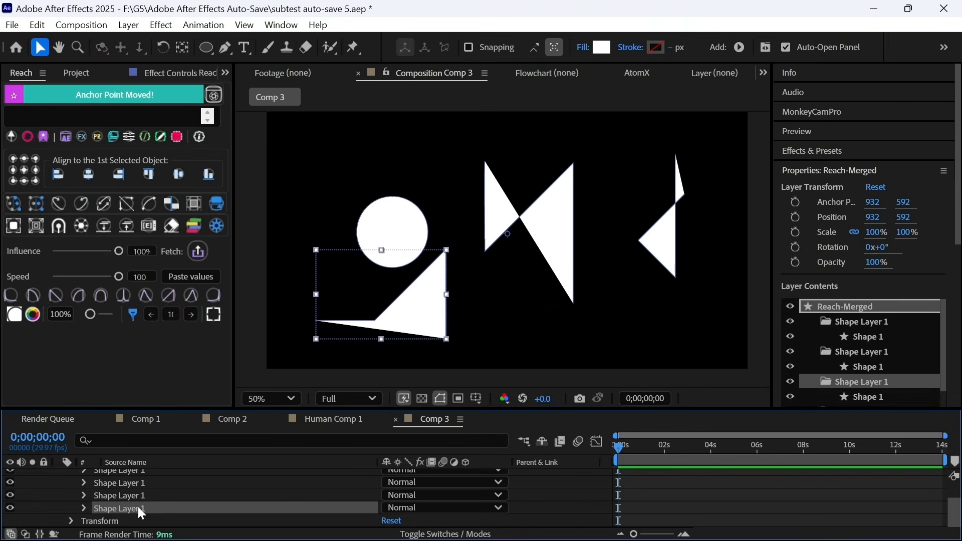
click(149, 512)
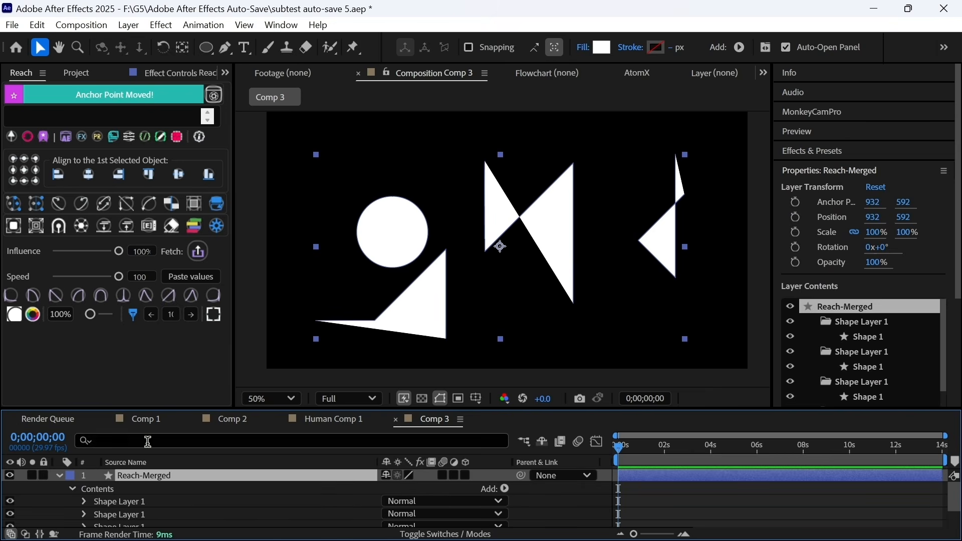
click(78, 229)
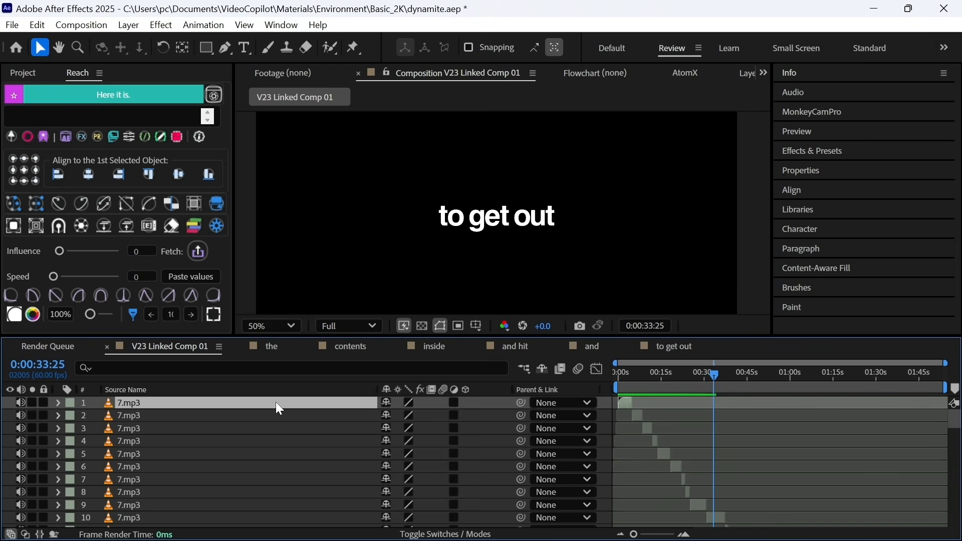
- Pre-compose the first three 7.mp3 layers into 7.mp3 Comp 1–3, moving all attributes
key(ctrl+shift+c)
click(350, 339)
key(Return)
click(293, 415)
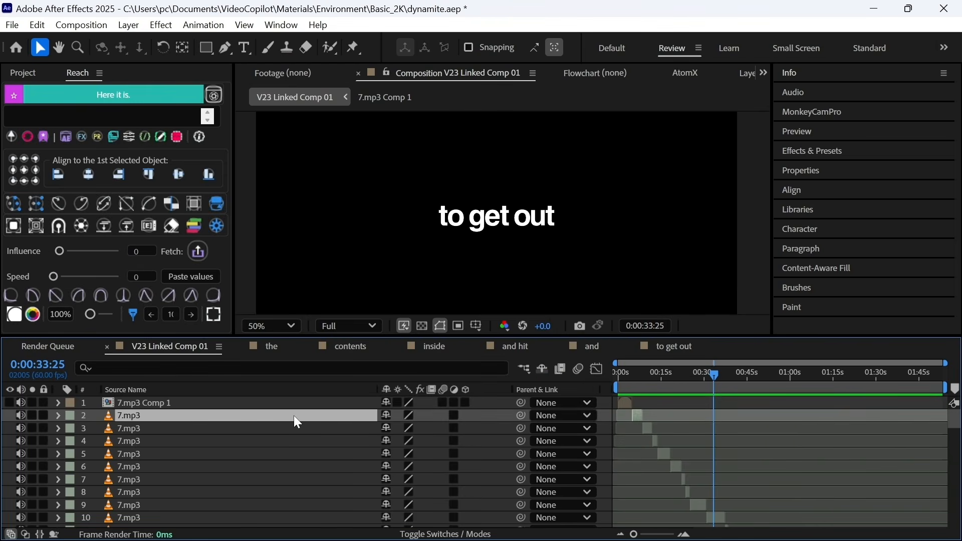
key(ctrl+shift+c)
click(350, 339)
key(Return)
click(277, 426)
key(ctrl+shift+c)
click(351, 281)
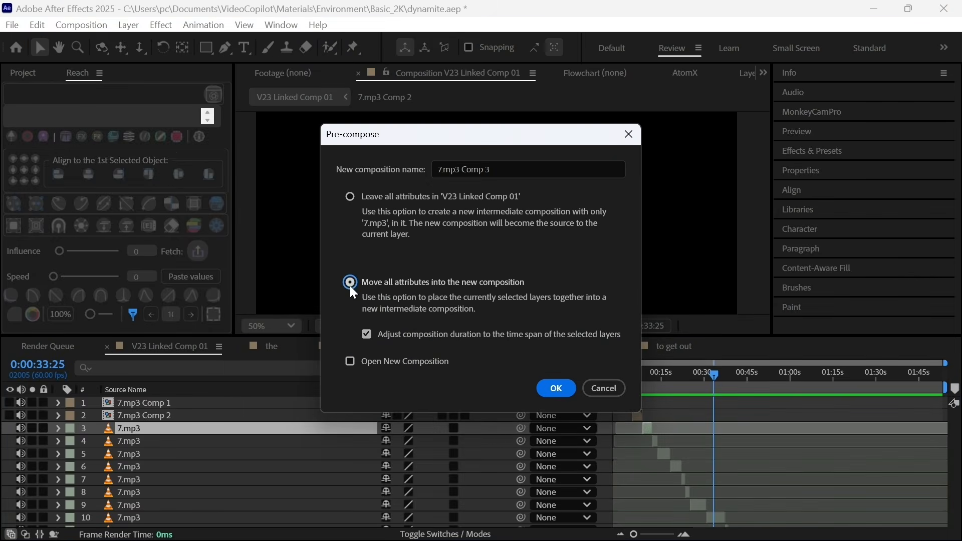
key(Return)
- Pre-compose the following 7.mp3 layers into their own 7.mp3 Comp precomps with Ctrl+Shift+C
click(264, 441)
key(ctrl+shift+c)
key(Return)
key(ctrl+shift+c)
key(Escape)
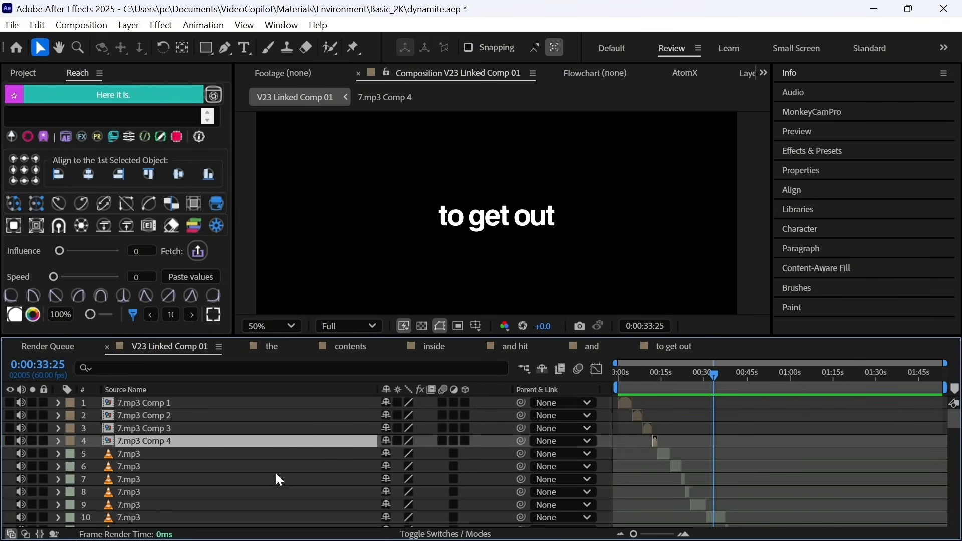
click(275, 455)
key(ctrl+shift+c)
click(547, 391)
click(300, 466)
key(ctrl+shift+c)
key(Return)
click(337, 476)
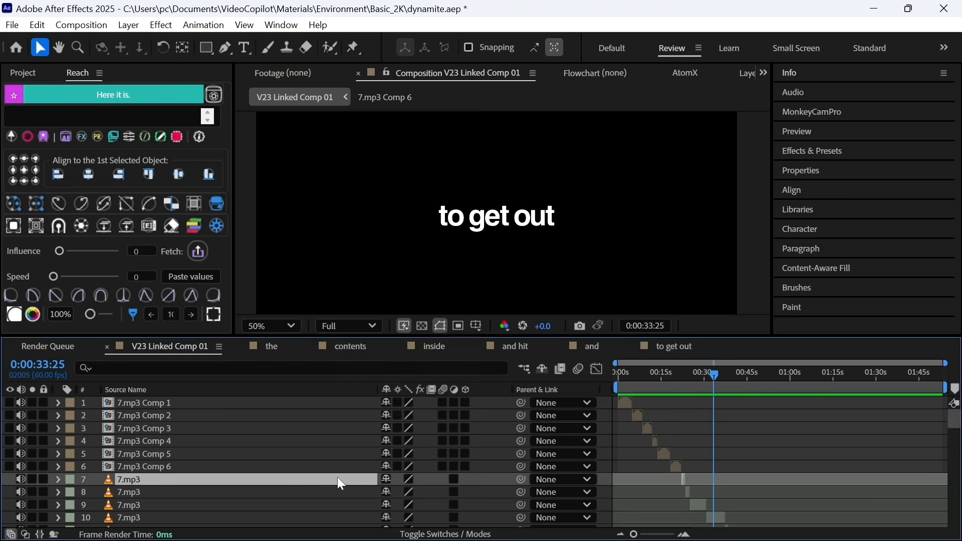
key(ctrl+shift+c)
click(551, 393)
click(248, 456)
key(ctrl+shift+c)
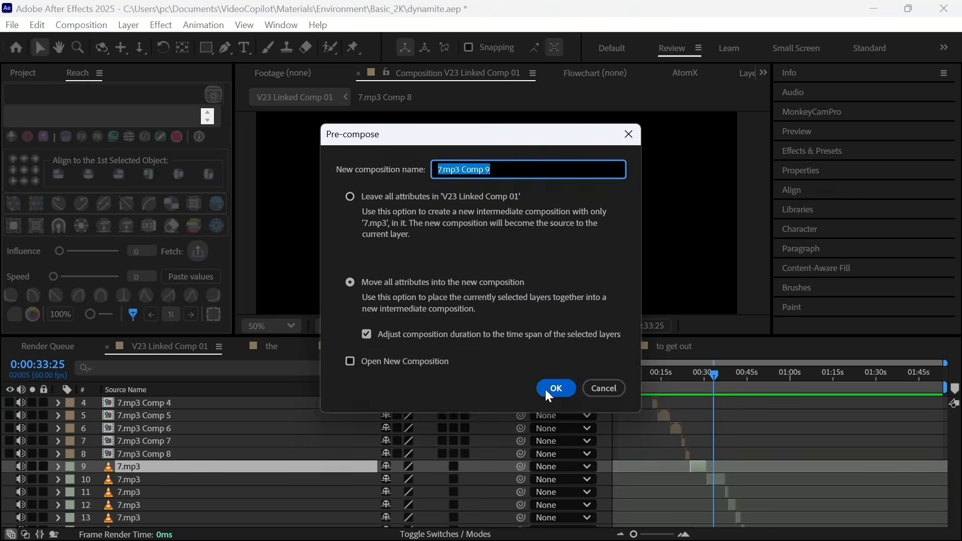
key(Return)
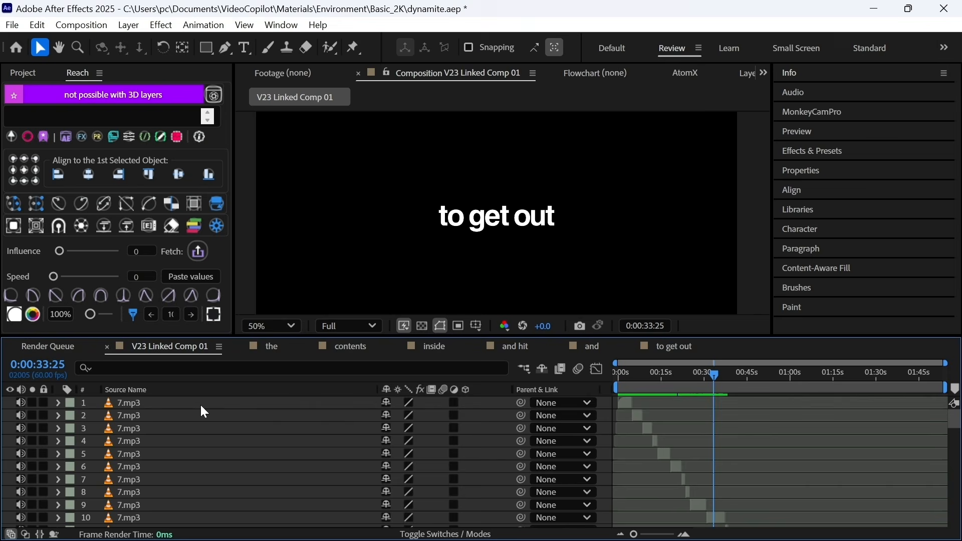
- Run Reach's Crop and Precompose on six 7.mp3 layers, creating 7.mp3-cropped precomps
click(200, 403)
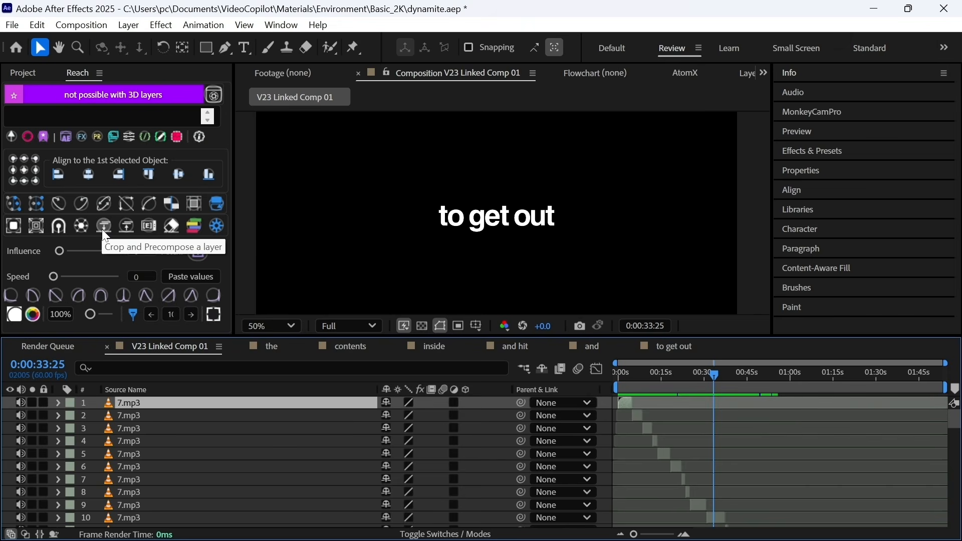
click(103, 226)
click(149, 415)
click(104, 227)
click(148, 427)
click(103, 226)
click(151, 440)
click(104, 228)
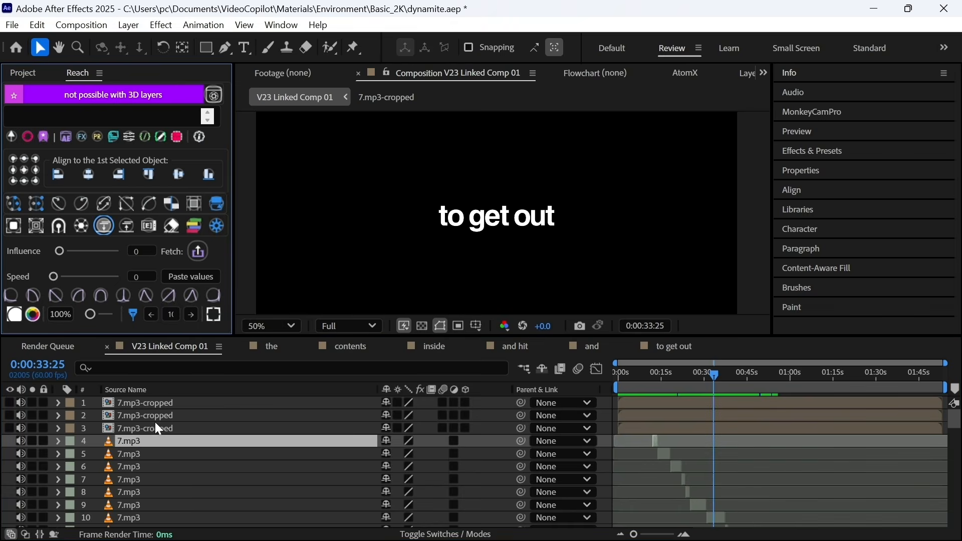
click(153, 453)
click(104, 229)
click(152, 466)
click(103, 229)
click(151, 479)
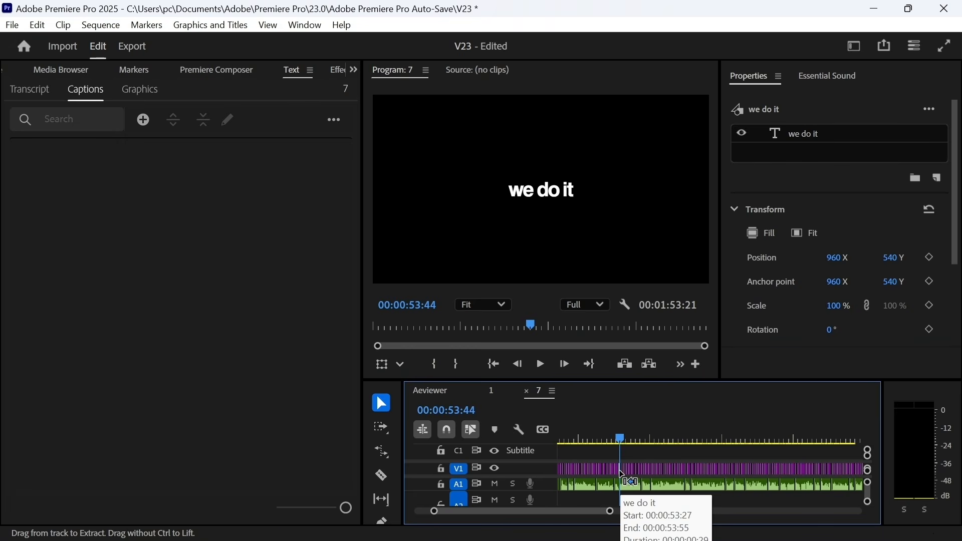
click(632, 467)
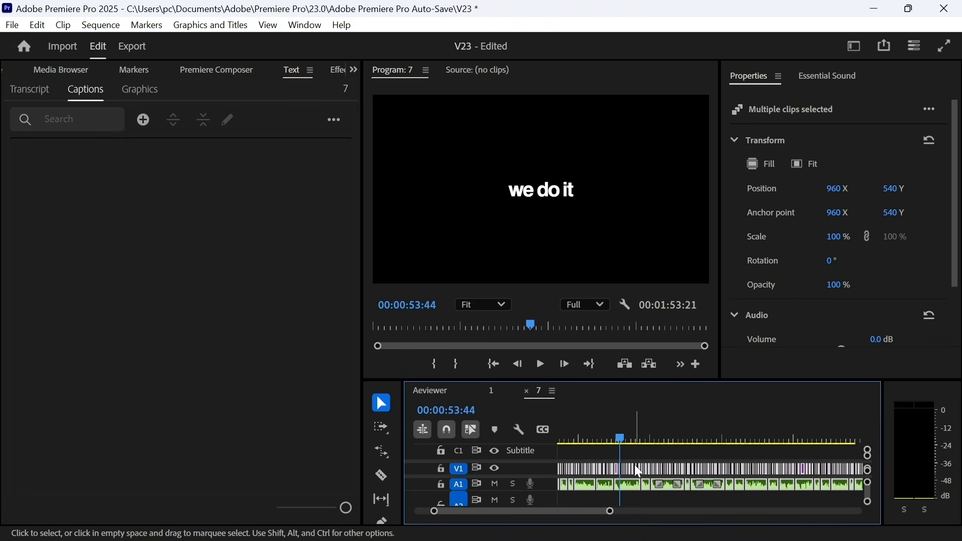
- Replace the selected V1 caption clips with an After Effects composition
right_click(635, 465)
click(694, 194)
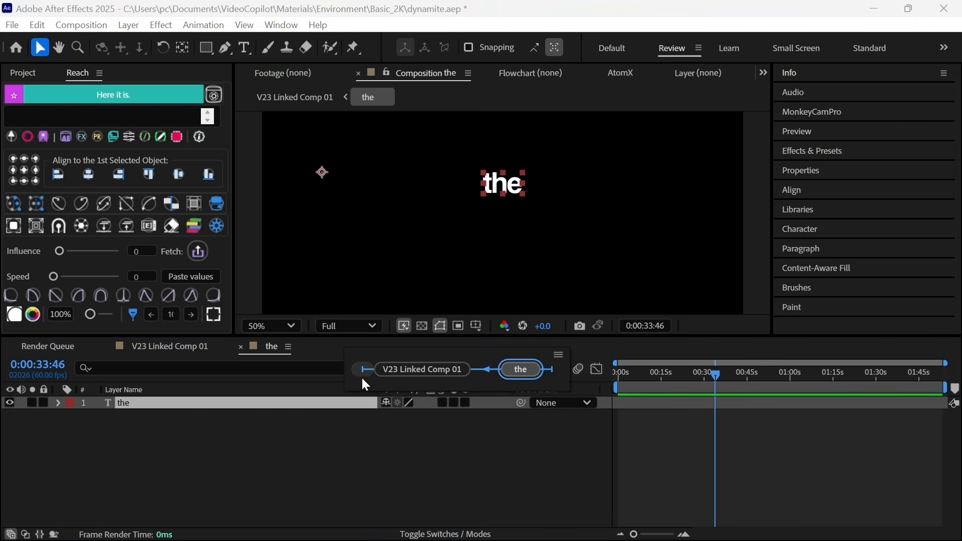
- Open the contents, inside, and hit, and and precomps in turn, returning to V23 Linked Comp 01 each time
double_click(315, 438)
key(Tab)
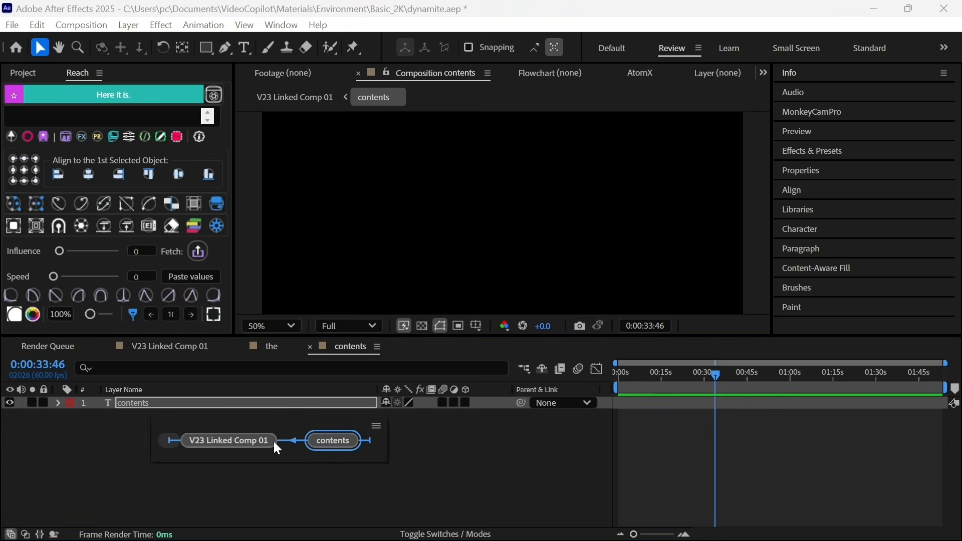
click(274, 441)
double_click(289, 457)
key(Tab)
click(291, 465)
double_click(291, 467)
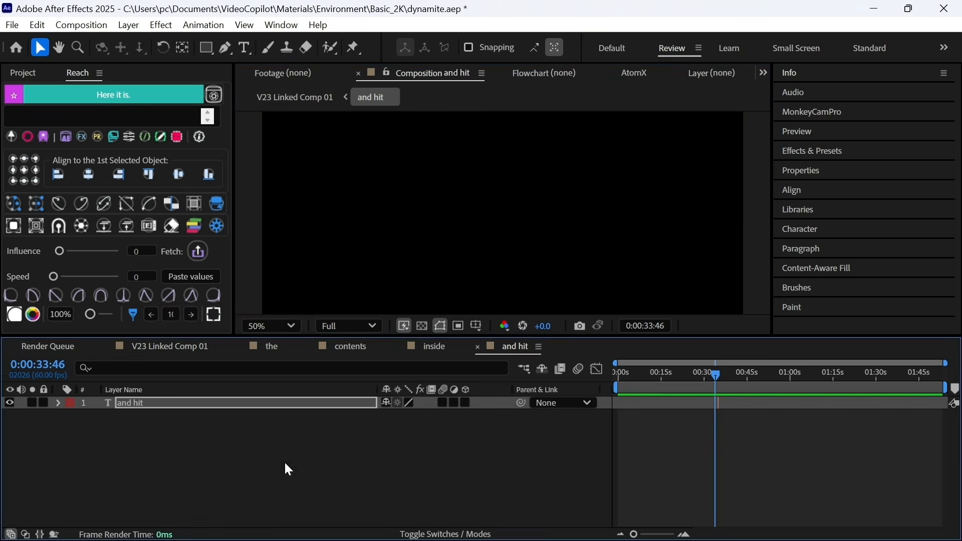
key(Tab)
click(222, 463)
double_click(228, 501)
key(Tab)
click(196, 481)
- Open the to get out precomp, then return to V23 Linked Comp 01 with the inside layer selected
click(244, 450)
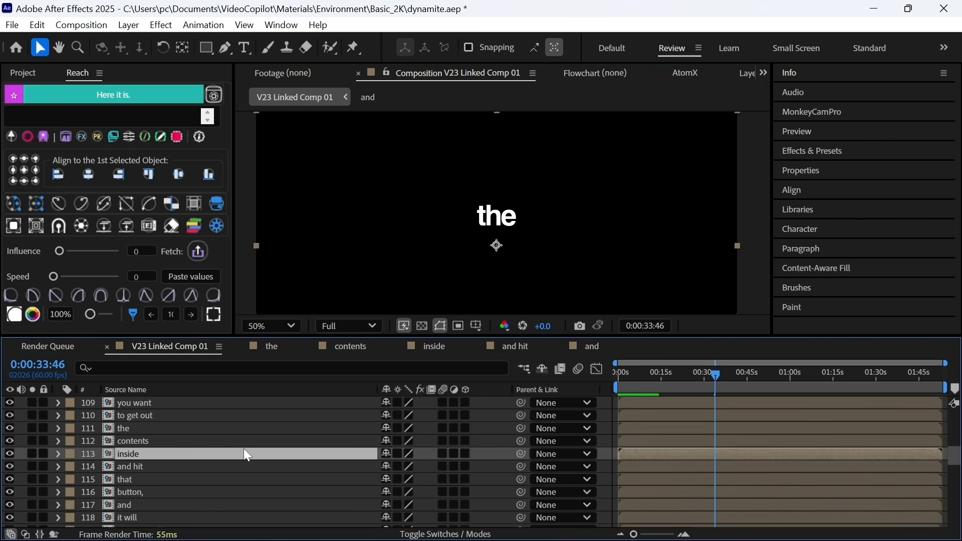
double_click(267, 416)
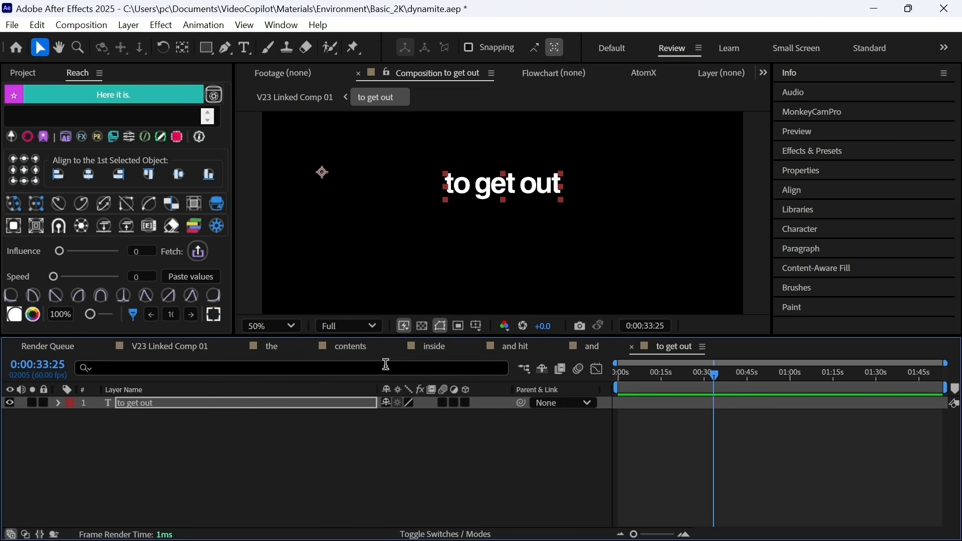
key(Tab)
click(206, 392)
click(357, 454)
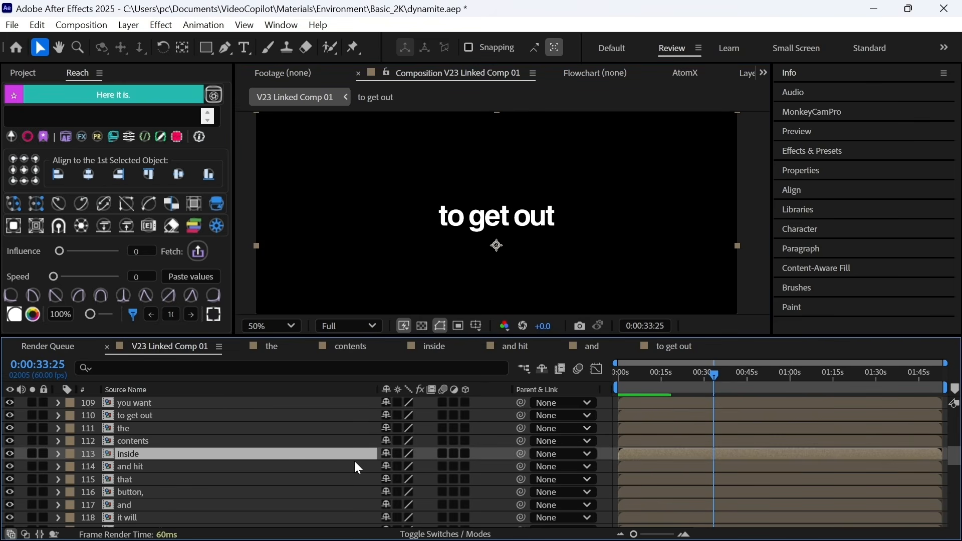
scroll(358, 468, down, 6)
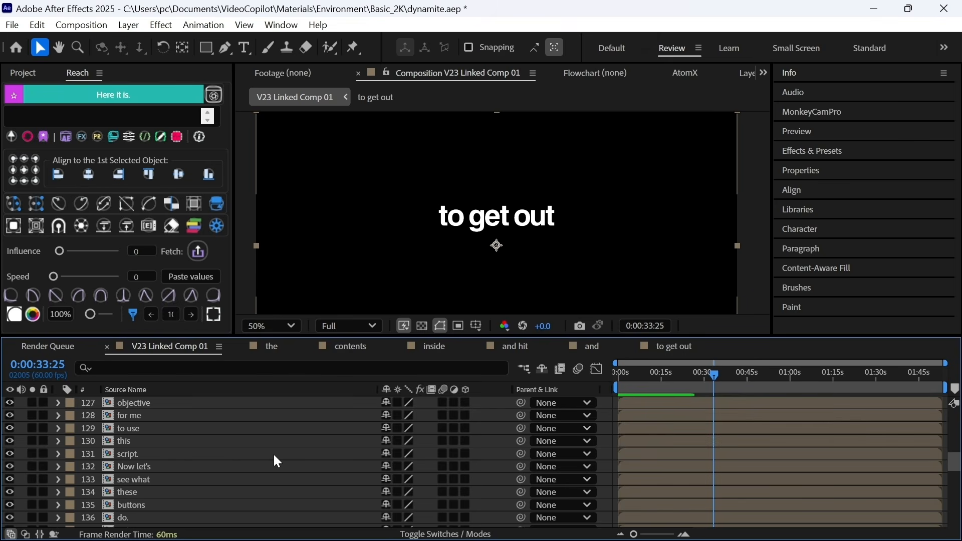
scroll(271, 508, down, 2)
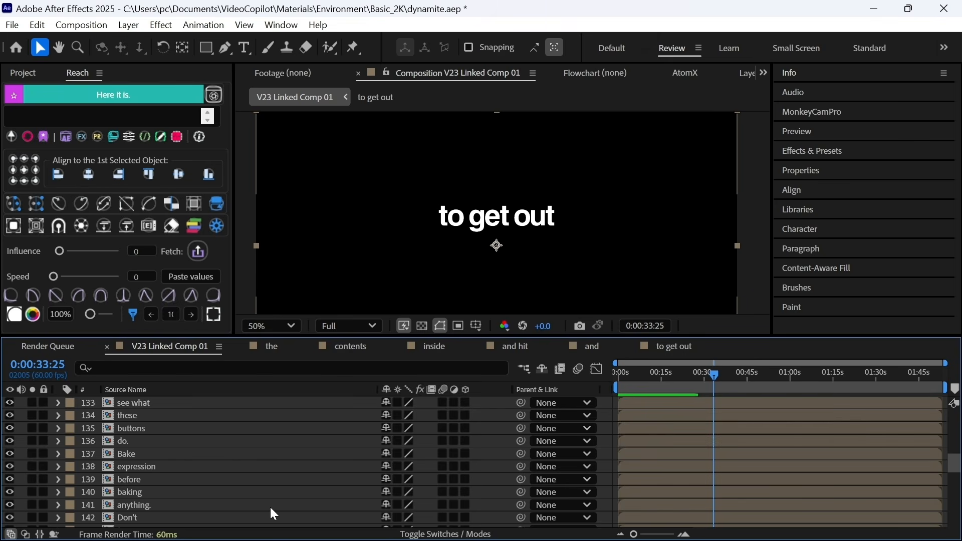
- Select all layers in layer 141's label group and run Reach's Crop and Precompose on them
click(75, 504)
click(131, 201)
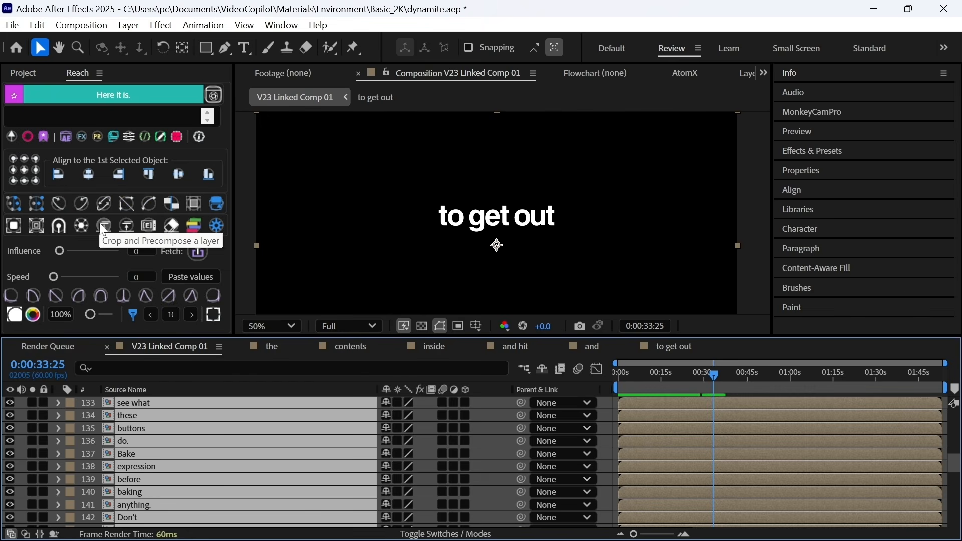
click(128, 226)
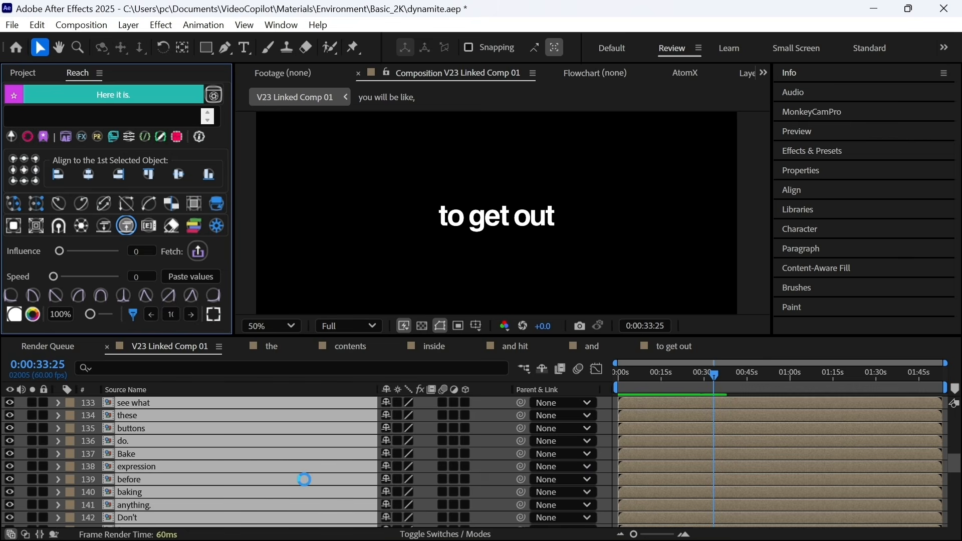
scroll(602, 424, up, 20)
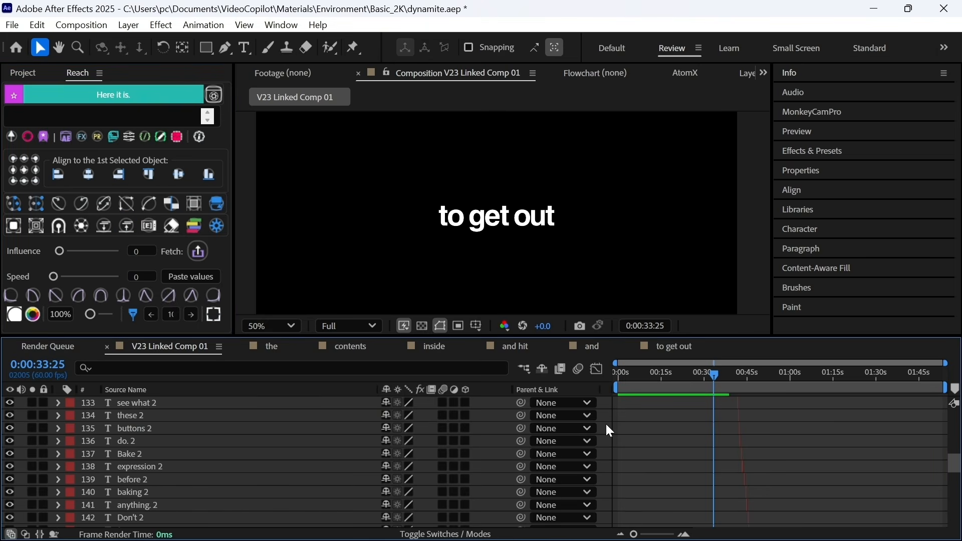
scroll(603, 425, up, 7)
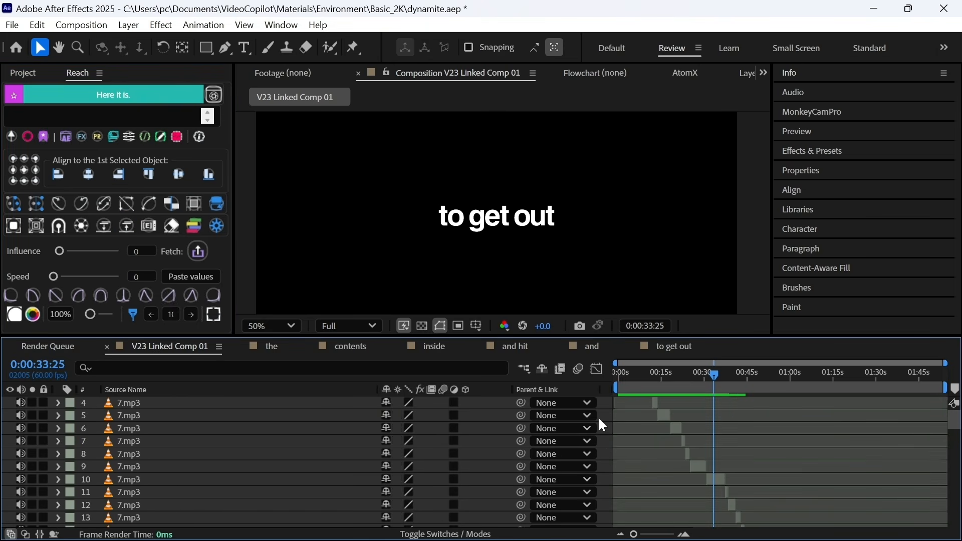
scroll(603, 425, down, 7)
scroll(602, 424, up, 7)
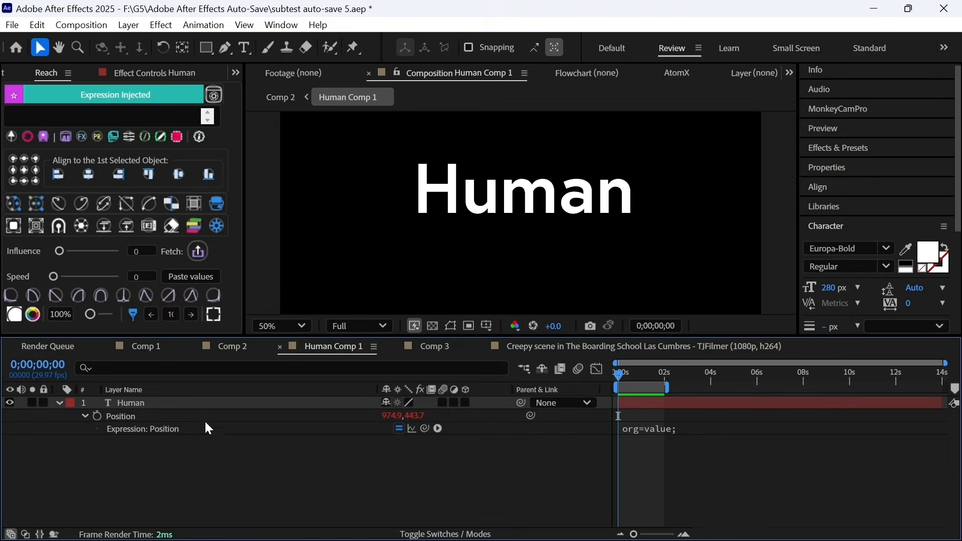
- Show the Human layer's Position keyframes at frame level, then expand Null 2's HandyCam Utility group
click(156, 420)
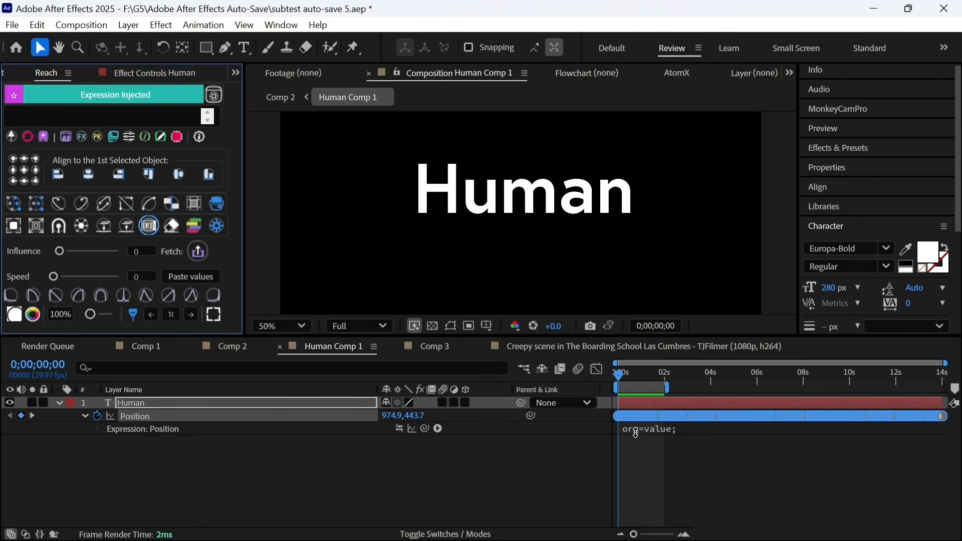
double_click(655, 389)
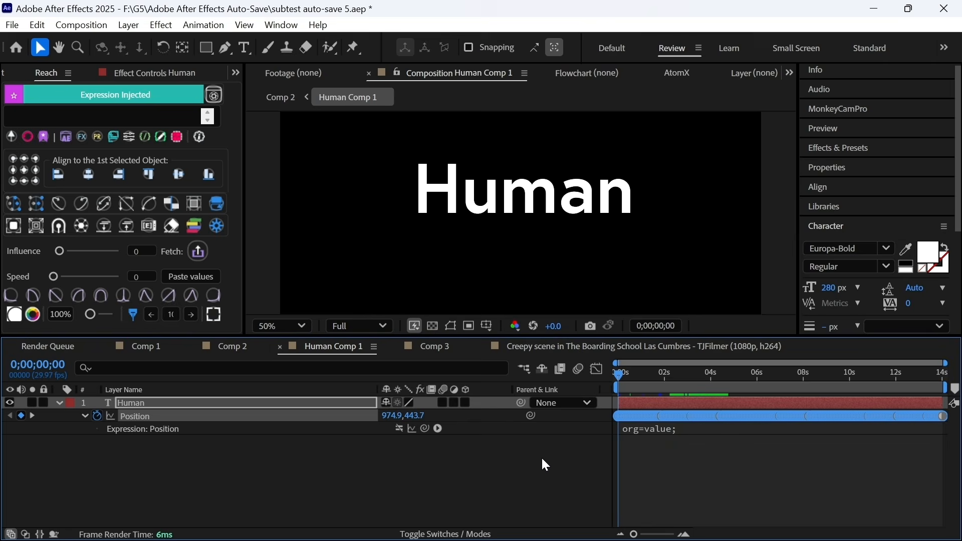
key(equal)
key(equal)
key(equal)
key(equal)
key(equal)
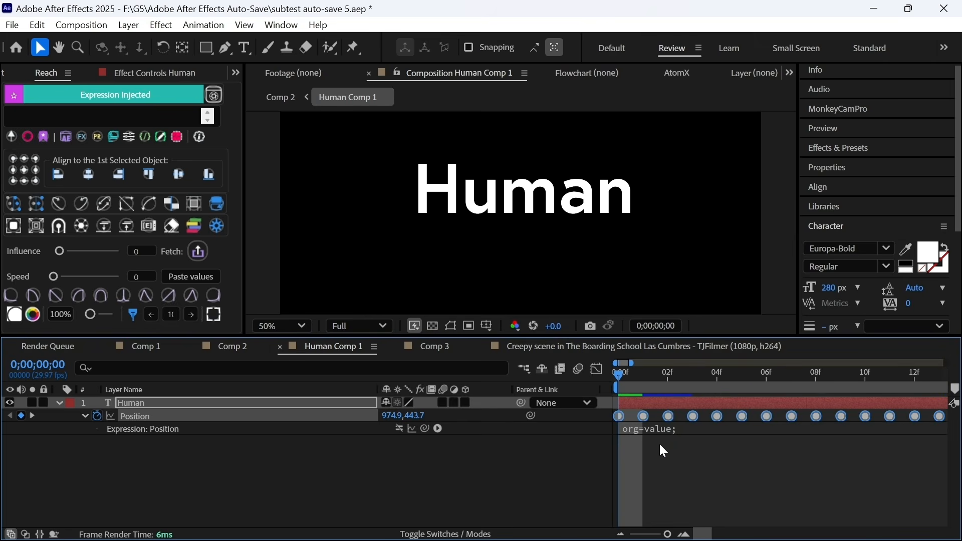
scroll(660, 445, right, 10)
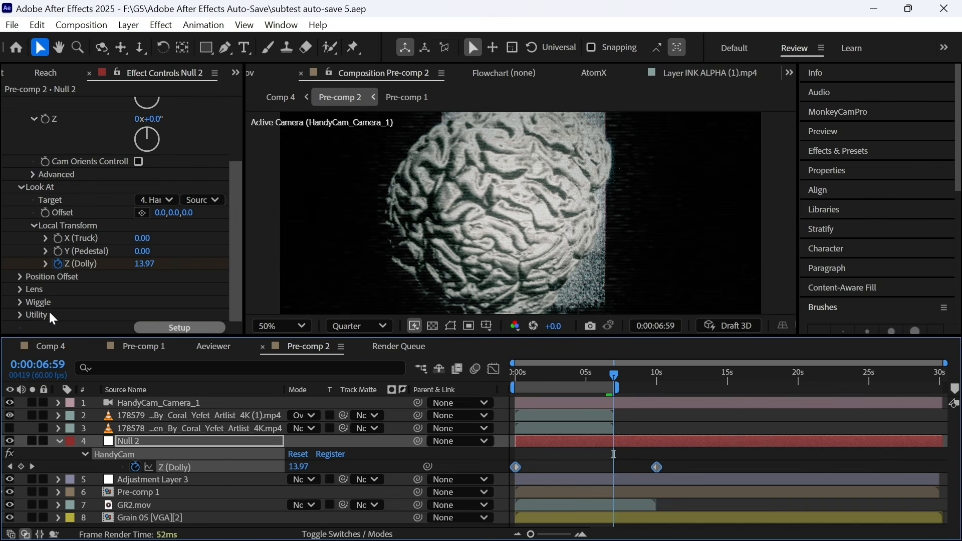
click(20, 316)
scroll(20, 316, down, 2)
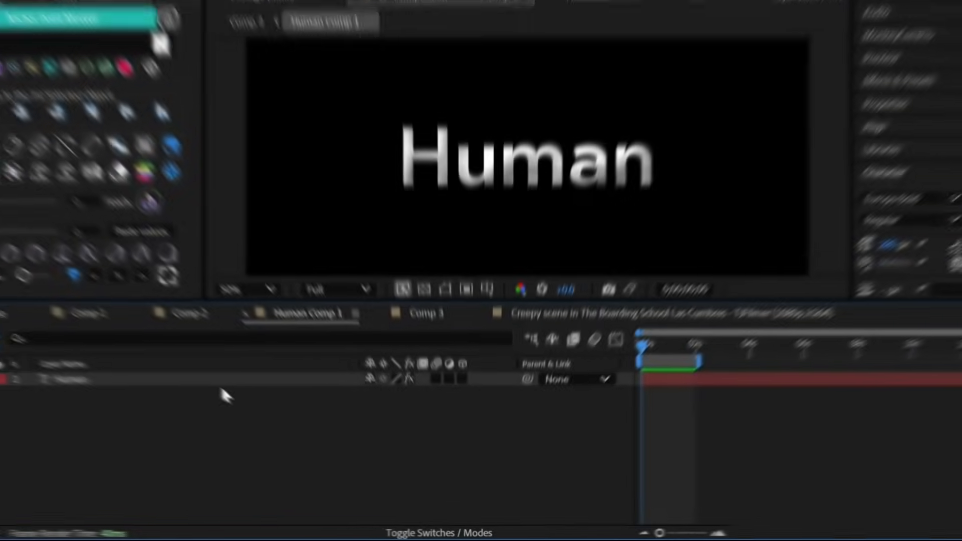
- Inspect the Human layer's Noise effect and Bevel and Emboss style, then wipe everything with Reach's Clean ALL
click(259, 404)
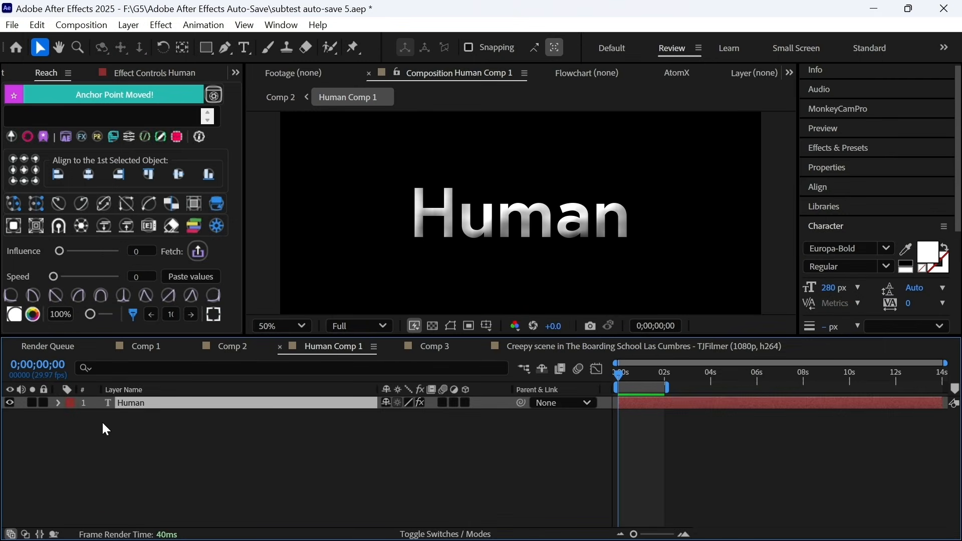
click(64, 401)
click(145, 467)
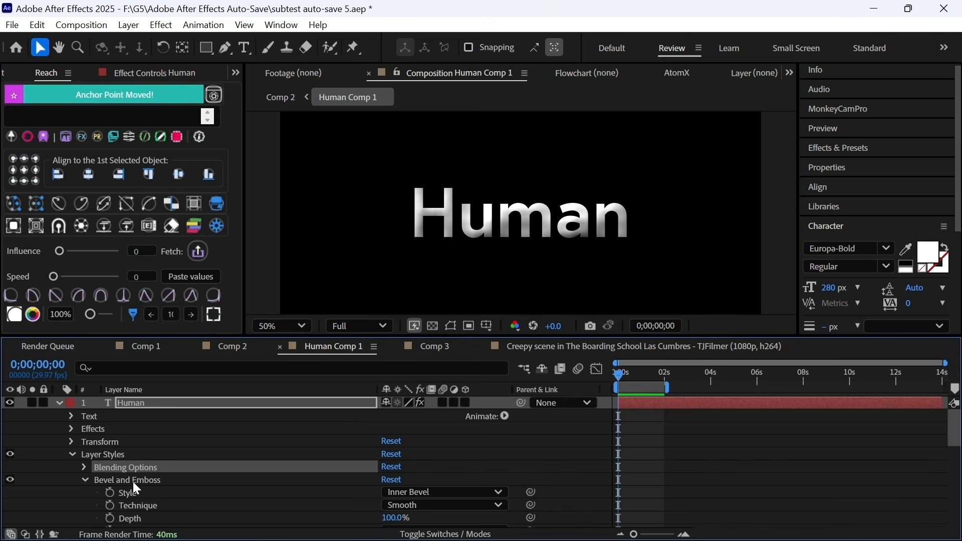
click(133, 481)
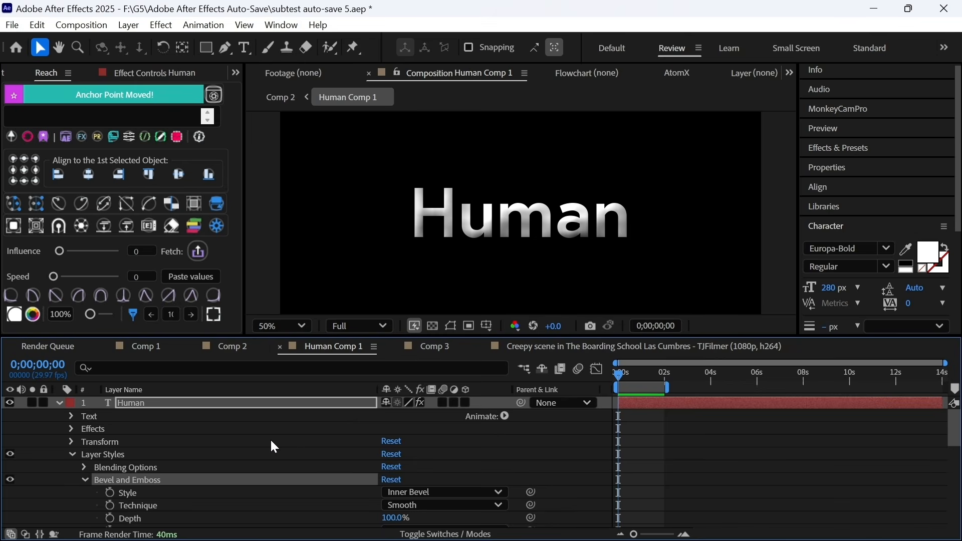
click(71, 430)
click(93, 443)
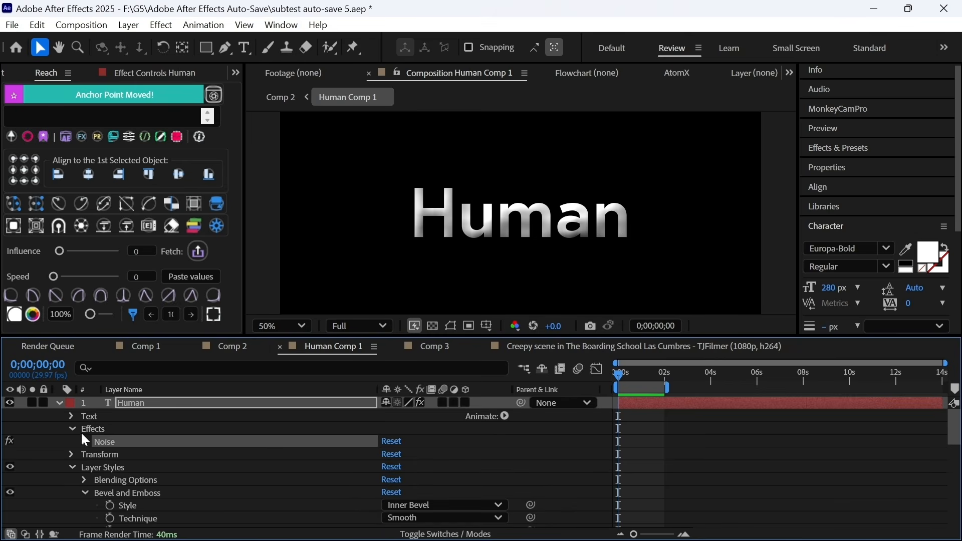
click(58, 402)
click(233, 401)
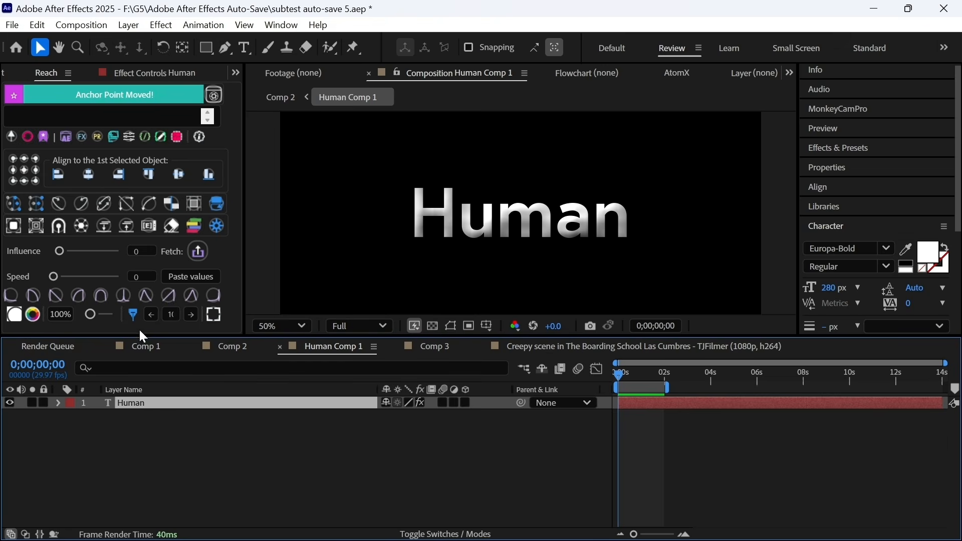
click(171, 226)
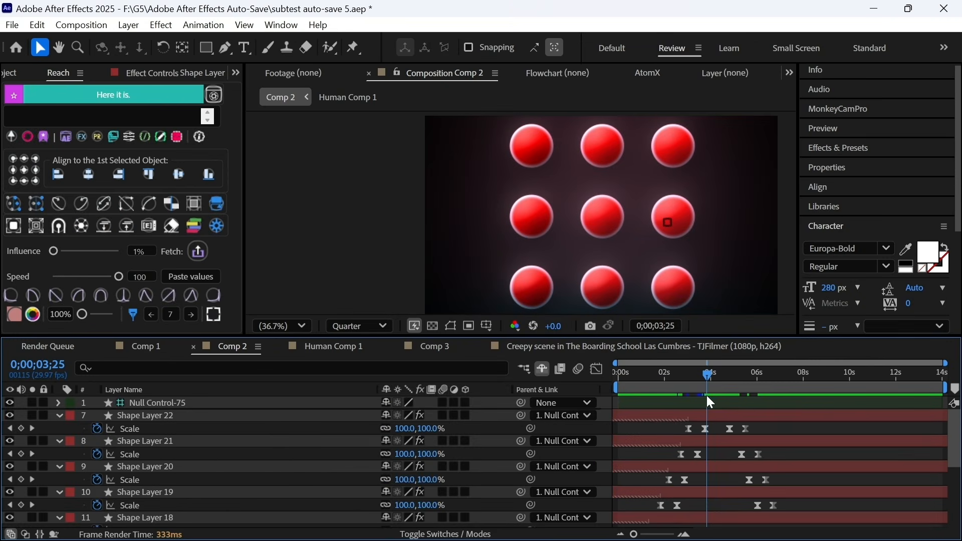
- Select the red label group and push it with Reach Layer Shifter, in ascending order from time 0
click(75, 446)
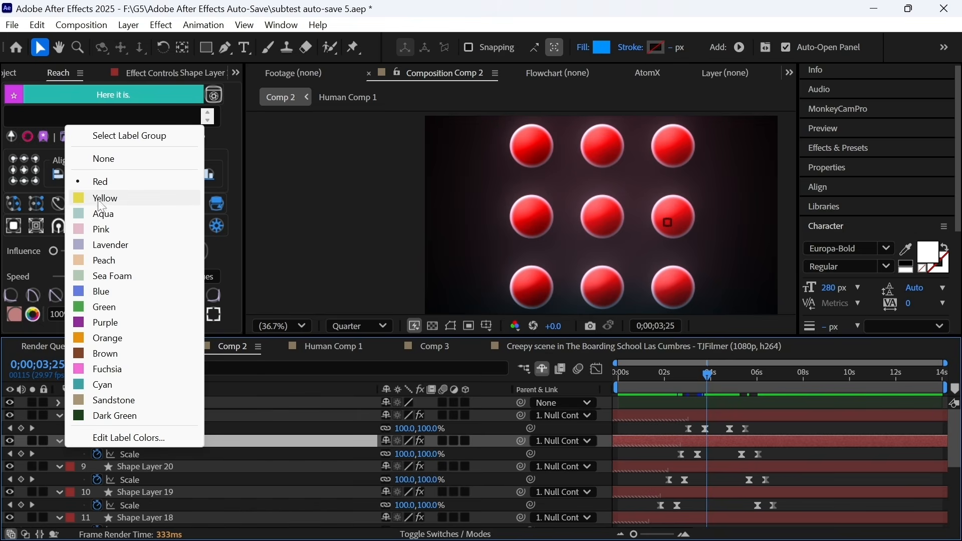
click(136, 138)
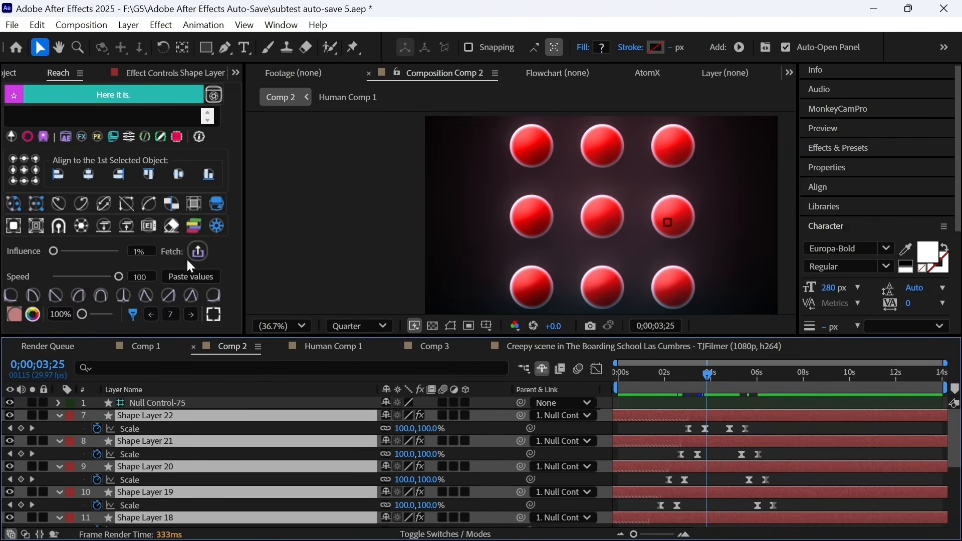
click(194, 227)
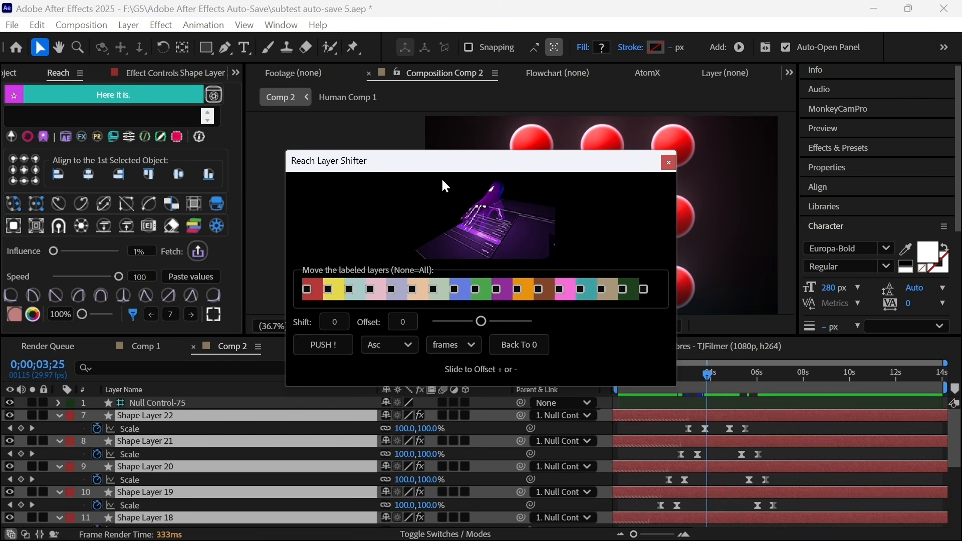
drag(454, 173, 186, 126)
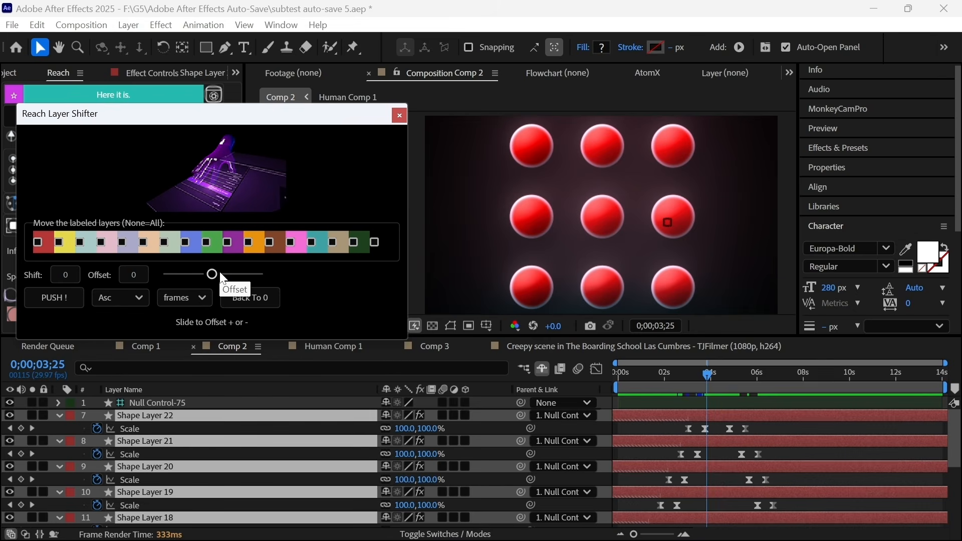
drag(232, 272, 46, 254)
click(236, 301)
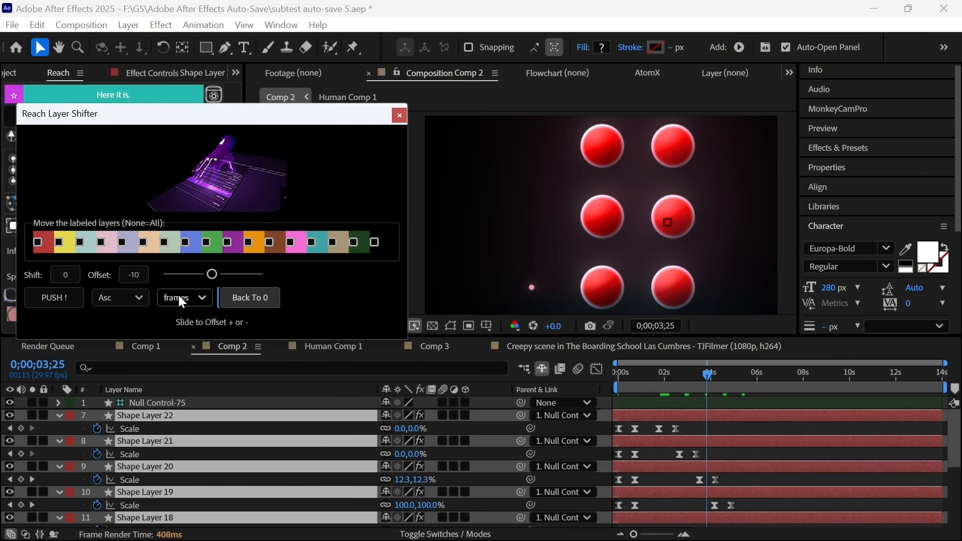
click(100, 298)
click(97, 296)
click(77, 299)
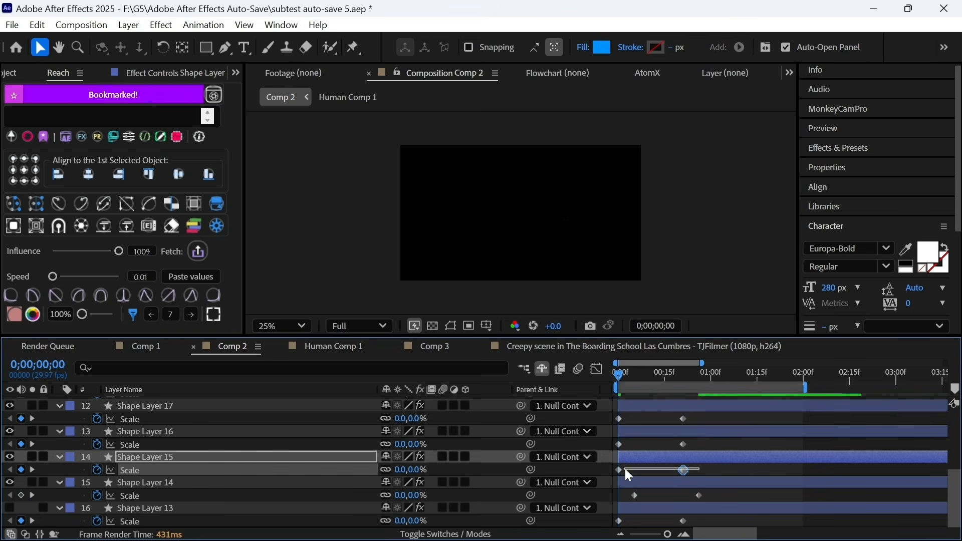
- Stagger each shape layer's Scale keyframes progressively later down the stack, then select Shape Layer 22
drag(624, 468, 613, 473)
drag(682, 470, 718, 470)
drag(682, 445, 749, 445)
drag(683, 418, 788, 418)
scroll(759, 443, up, 2)
drag(627, 431, 876, 441)
scroll(832, 426, up, 2)
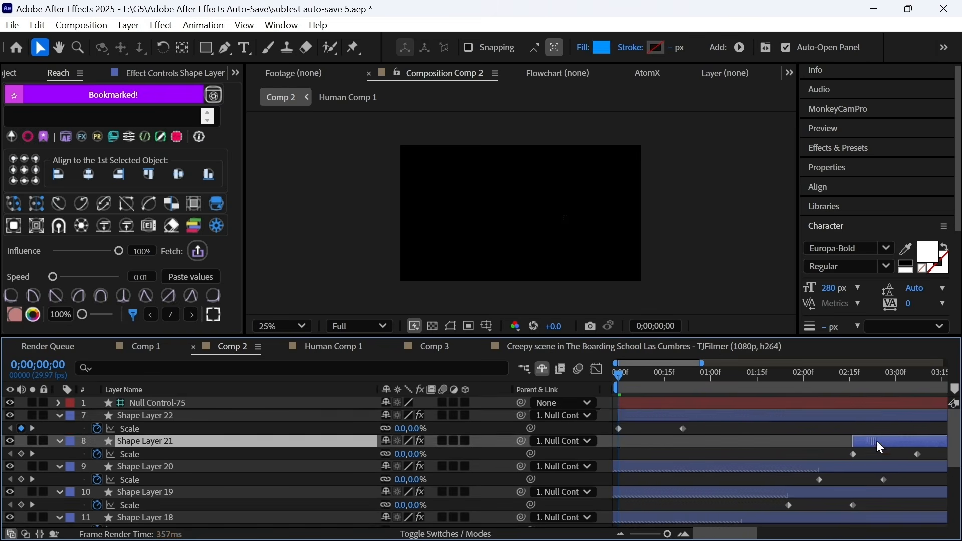
click(617, 417)
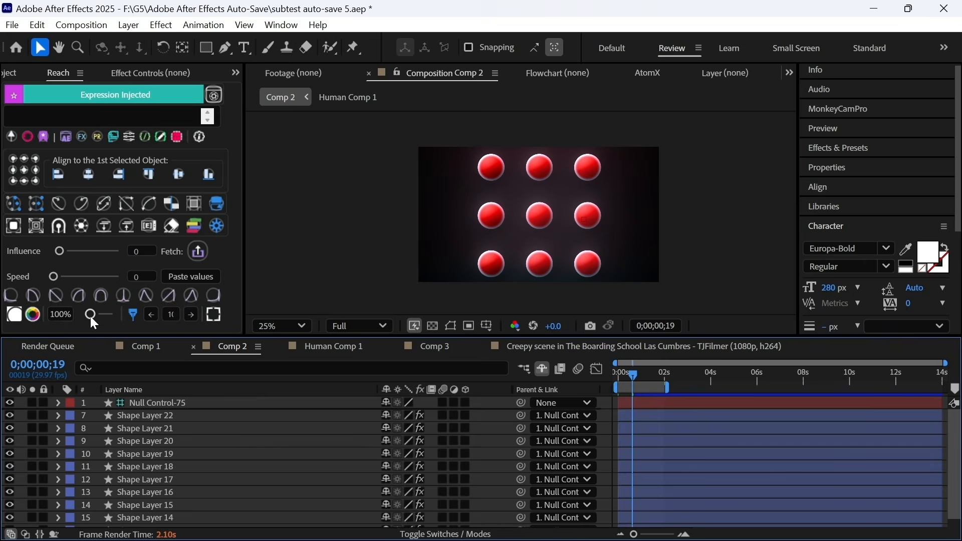
drag(90, 317, 121, 311)
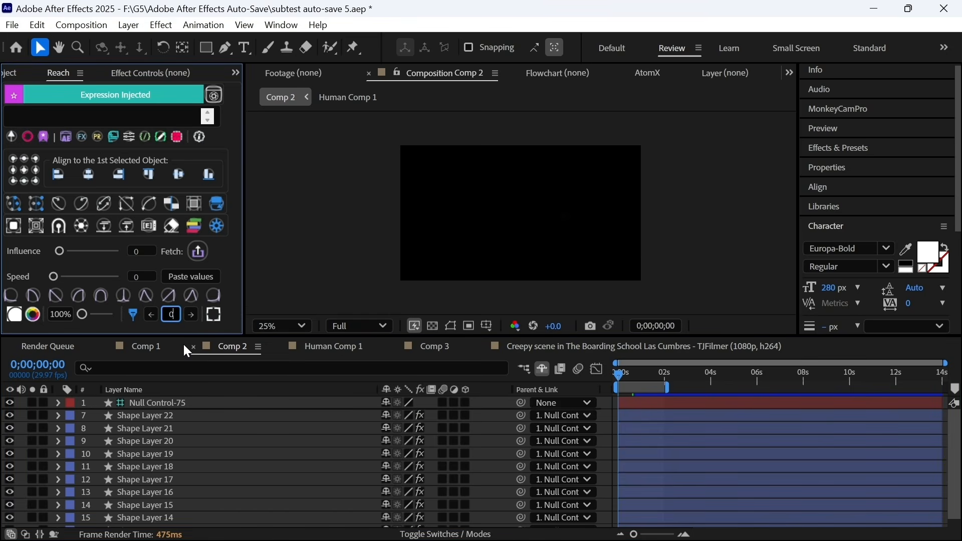
- Set Reach's frame step to 7, jump forward three times and back to 0, then show the scripts list
key(BackSpace)
text(7)
click(192, 316)
click(192, 320)
click(192, 320)
click(192, 320)
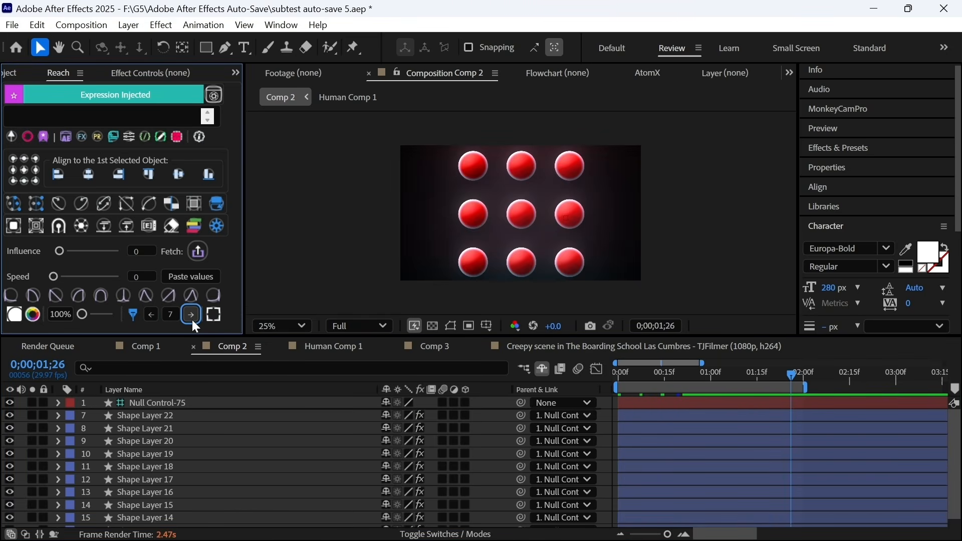
click(153, 316)
click(153, 316)
click(152, 316)
click(153, 316)
click(152, 317)
click(153, 317)
click(153, 316)
click(153, 316)
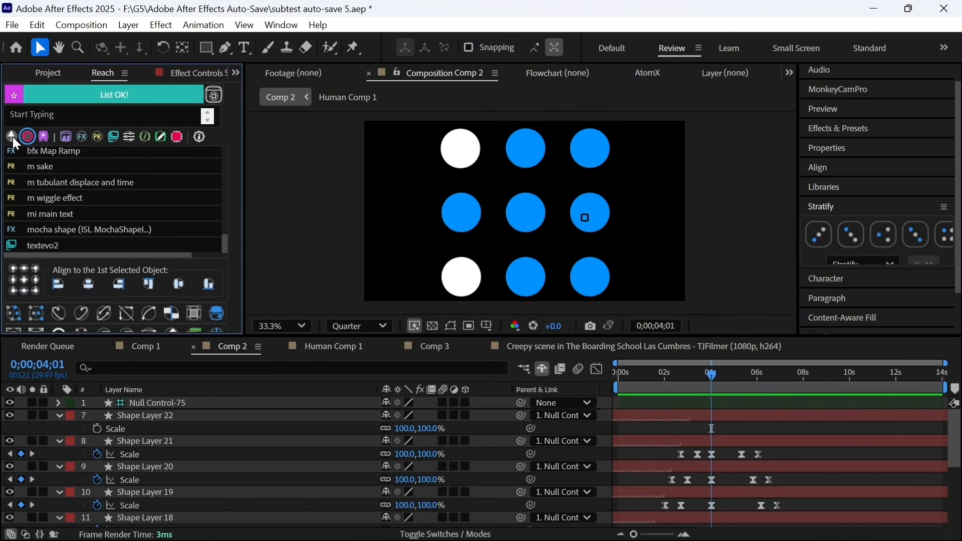
click(12, 138)
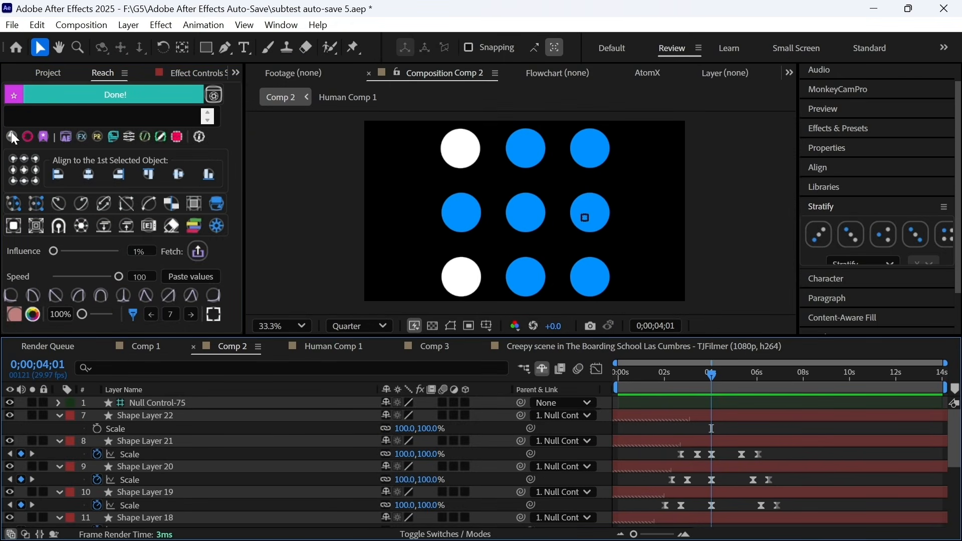
click(27, 136)
- Browse Reach's two bookmarked expressions, then scroll through its 157 After Effects commands
scroll(79, 164, down, 2)
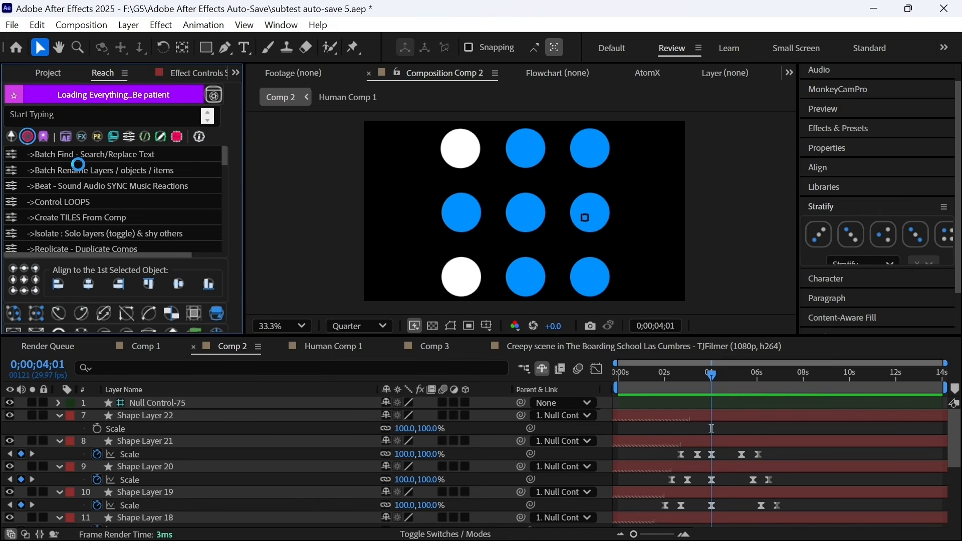
scroll(79, 165, down, 1)
drag(225, 157, 220, 257)
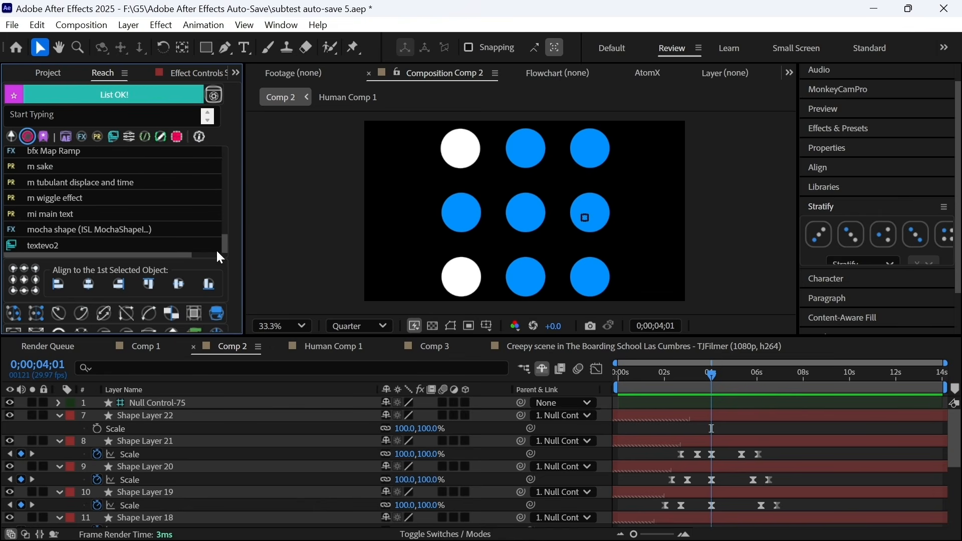
click(43, 137)
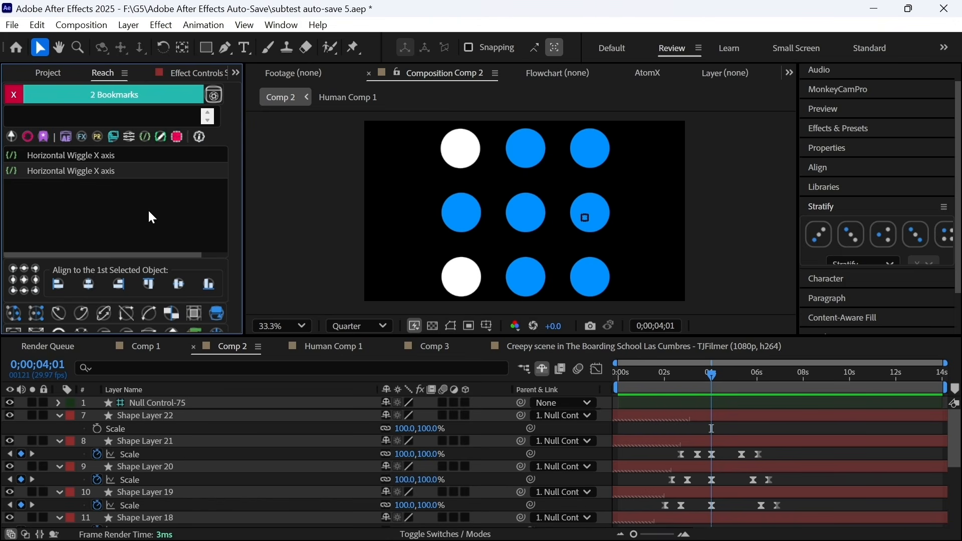
click(69, 141)
scroll(111, 178, down, 15)
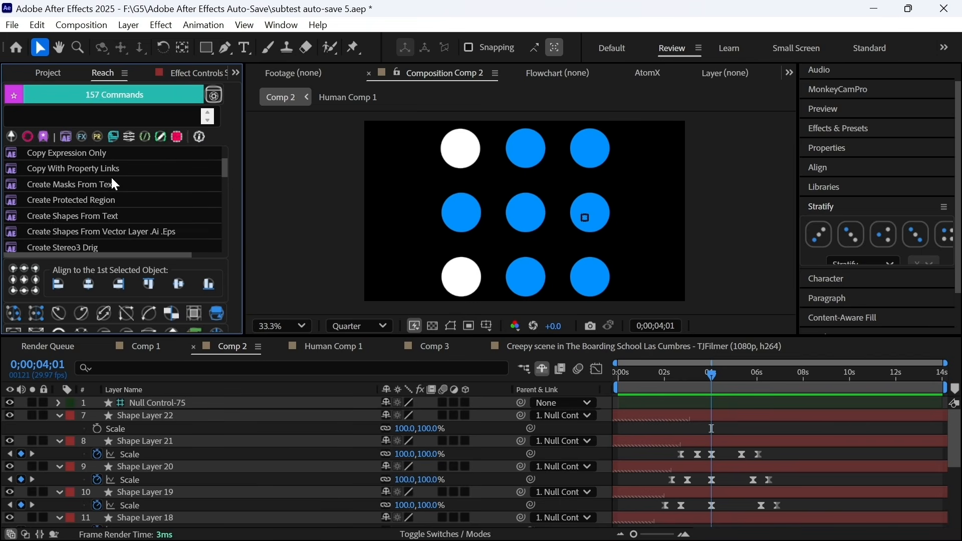
scroll(113, 178, down, 15)
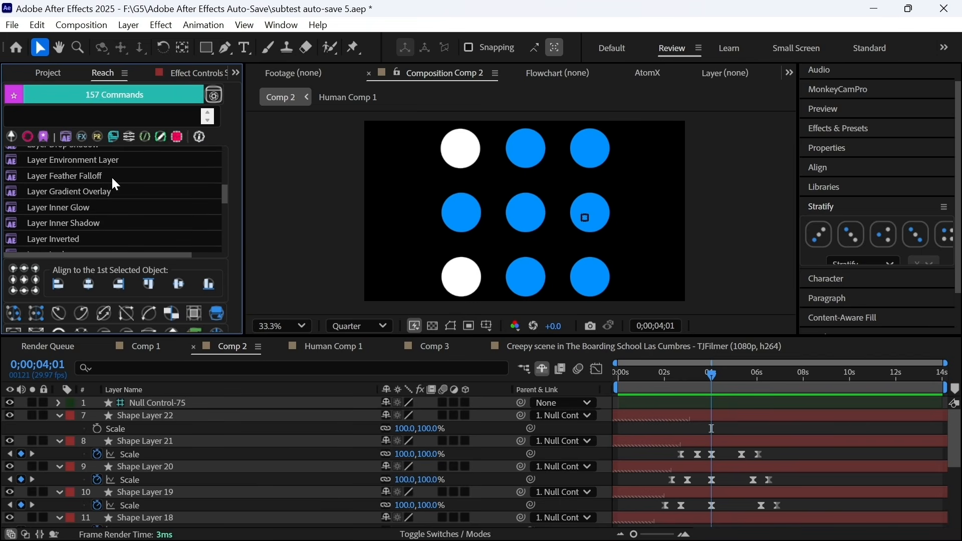
- Scroll Reach's effects list down to Deep Glow 2
click(83, 138)
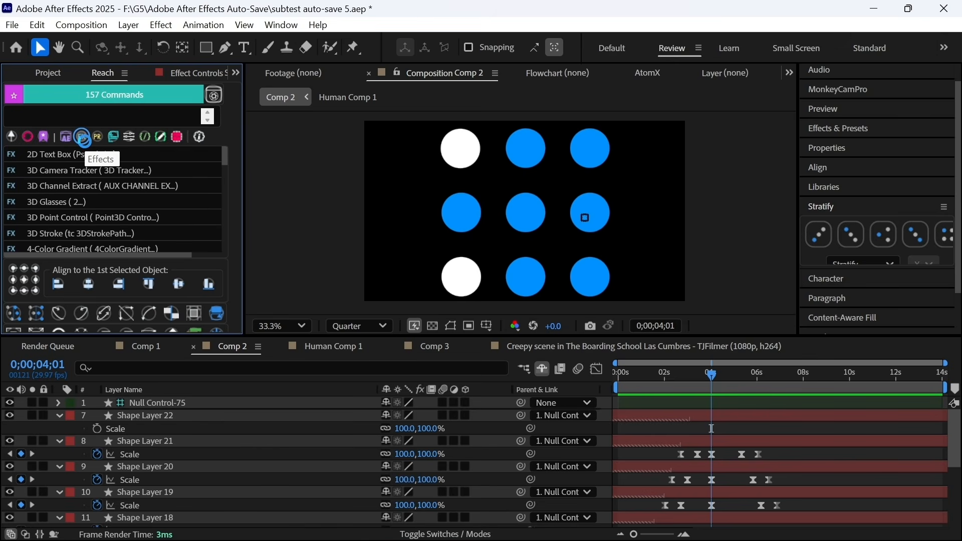
scroll(101, 183, down, 5)
scroll(104, 186, down, 3)
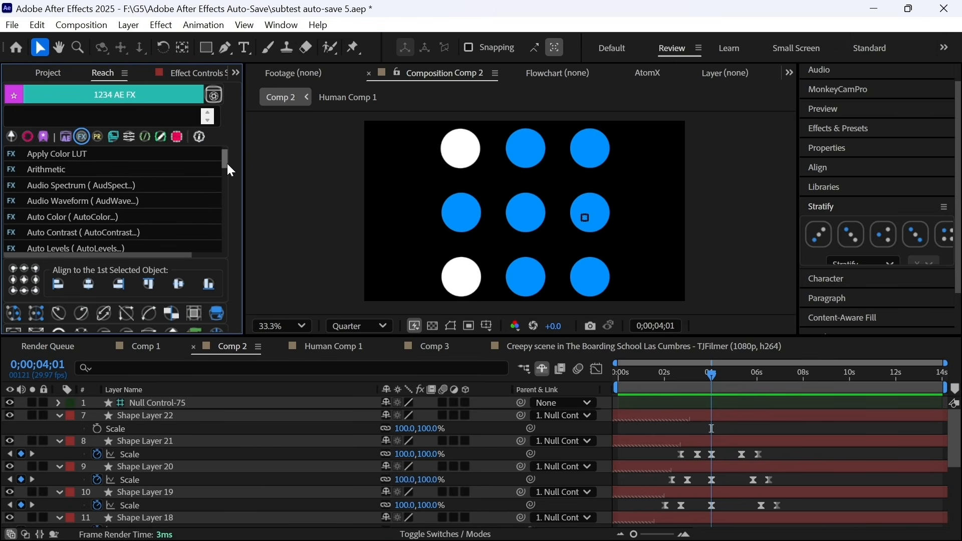
scroll(228, 168, down, 15)
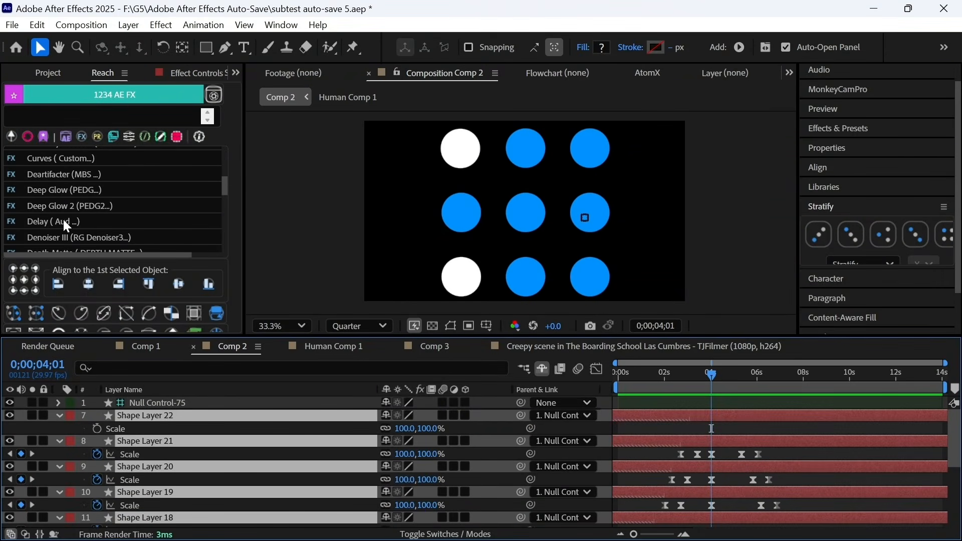
- Apply and remove Deep Glow 2 on the red shape layers repeatedly, ending removed, then show the 744 presets
double_click(68, 204)
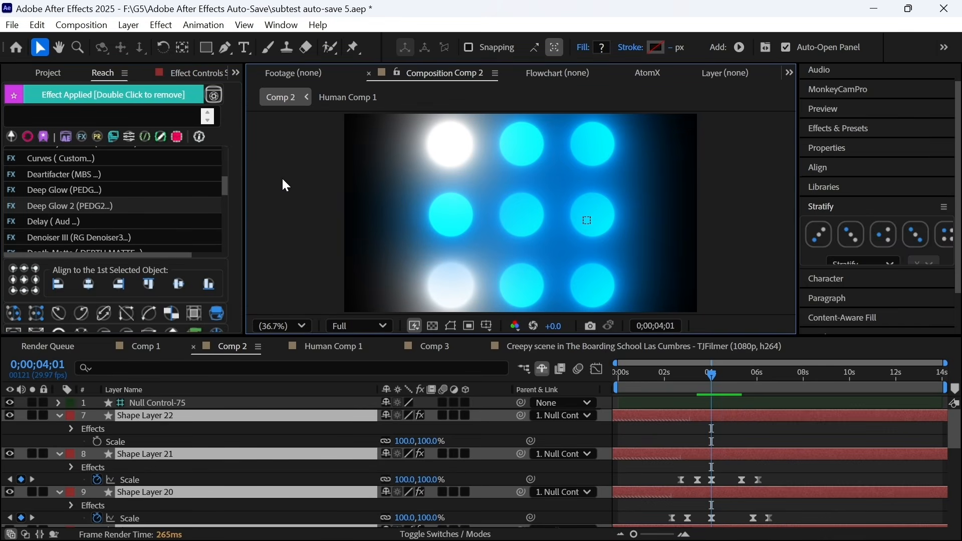
double_click(83, 206)
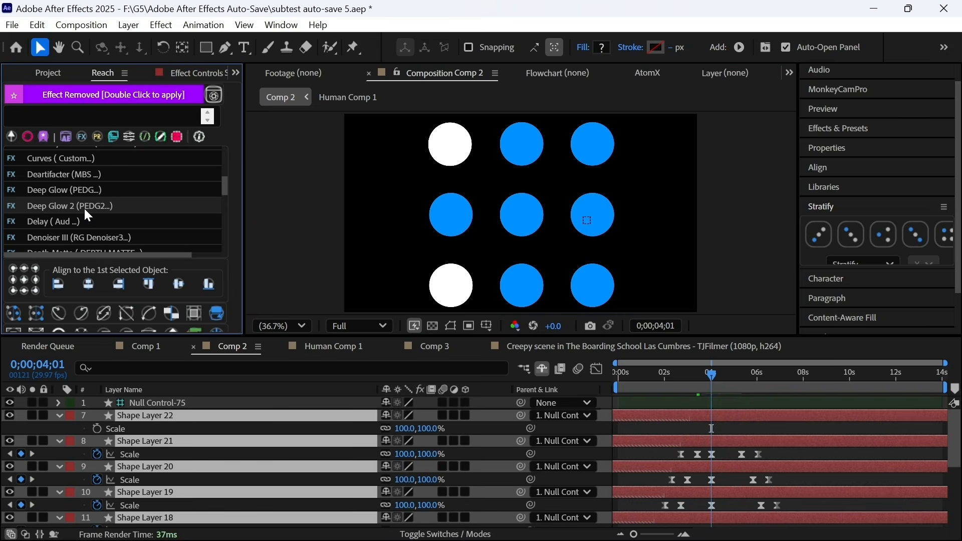
double_click(92, 206)
double_click(92, 206)
double_click(92, 206)
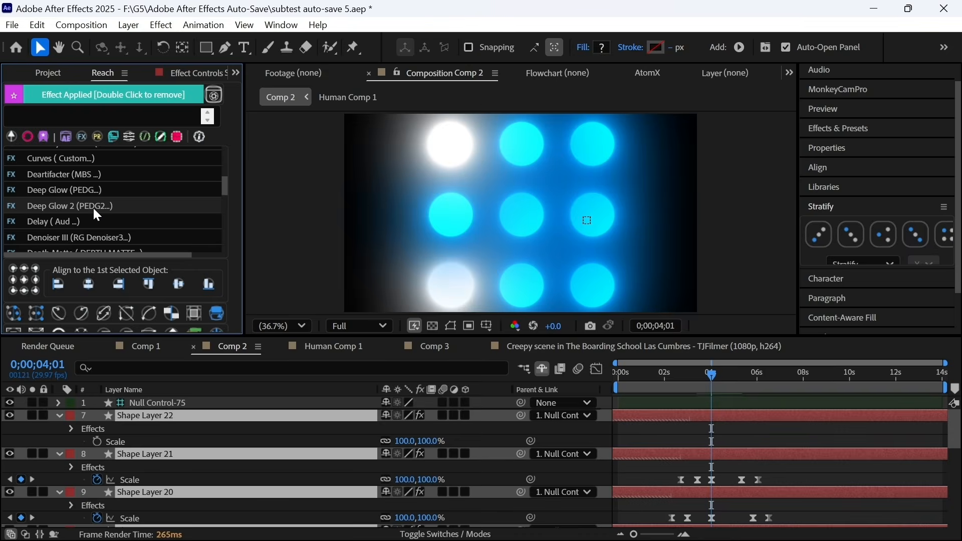
double_click(92, 206)
double_click(53, 207)
double_click(56, 201)
click(97, 136)
- In Reach's script list, launch the Align Pro script and close it again
scroll(119, 185, down, 7)
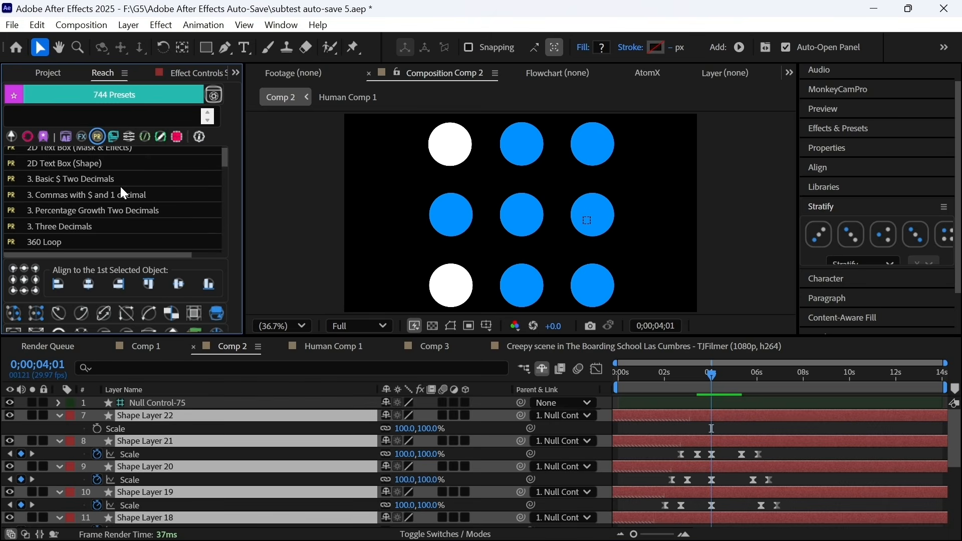
drag(227, 162, 224, 189)
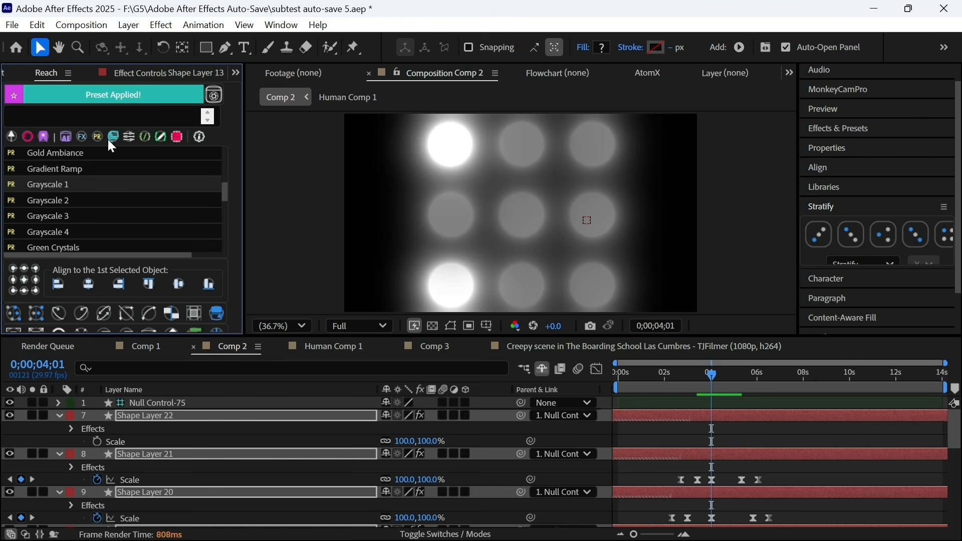
click(111, 138)
scroll(108, 174, down, 3)
scroll(44, 175, up, 1)
double_click(47, 182)
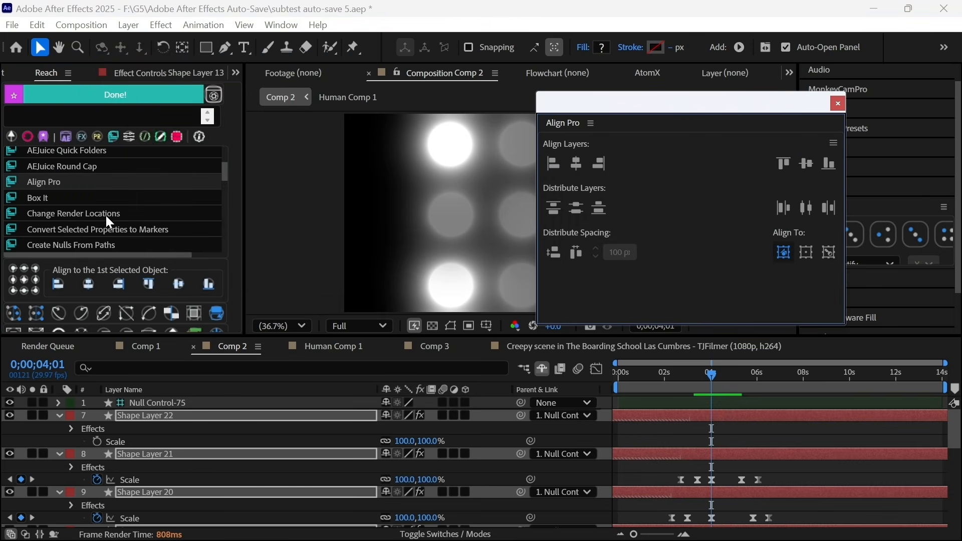
scroll(61, 203, down, 4)
click(837, 104)
scroll(133, 214, down, 5)
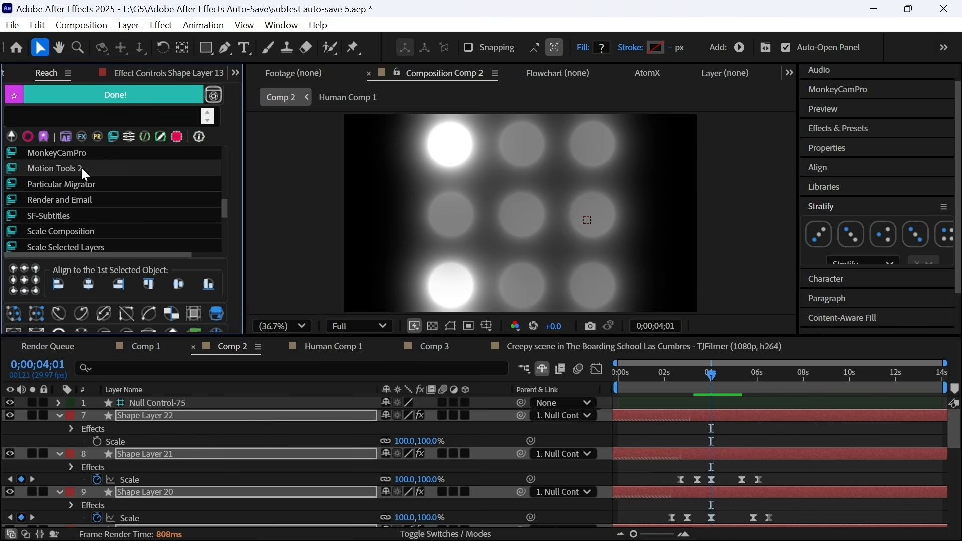
- Launch Motion Tools 2, stretch its panel taller and reposition it beside the composition
double_click(136, 169)
drag(783, 350, 783, 404)
drag(941, 328, 802, 329)
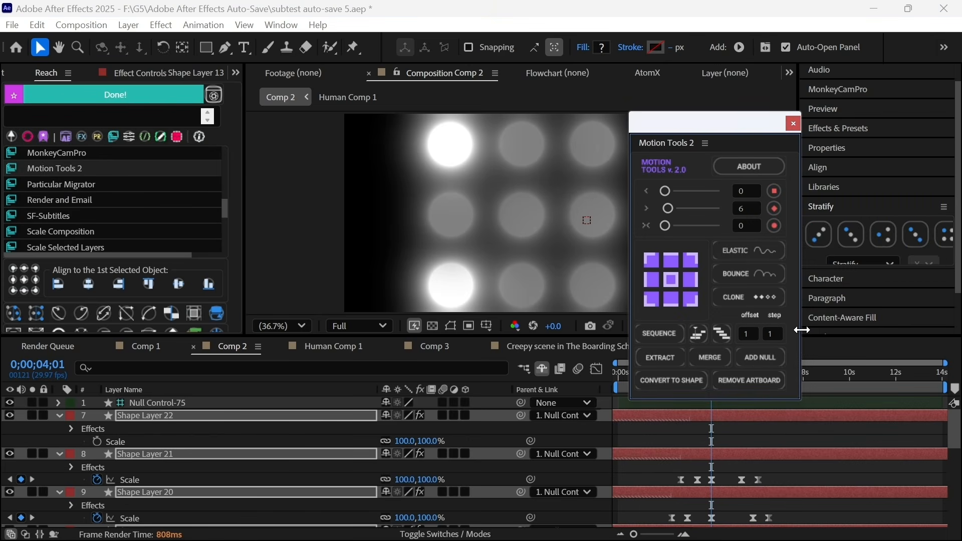
drag(674, 140, 816, 102)
- Launch Swiss_Knife, widen its panel and move it down and to the right
scroll(103, 209, down, 4)
scroll(107, 209, down, 1)
double_click(59, 204)
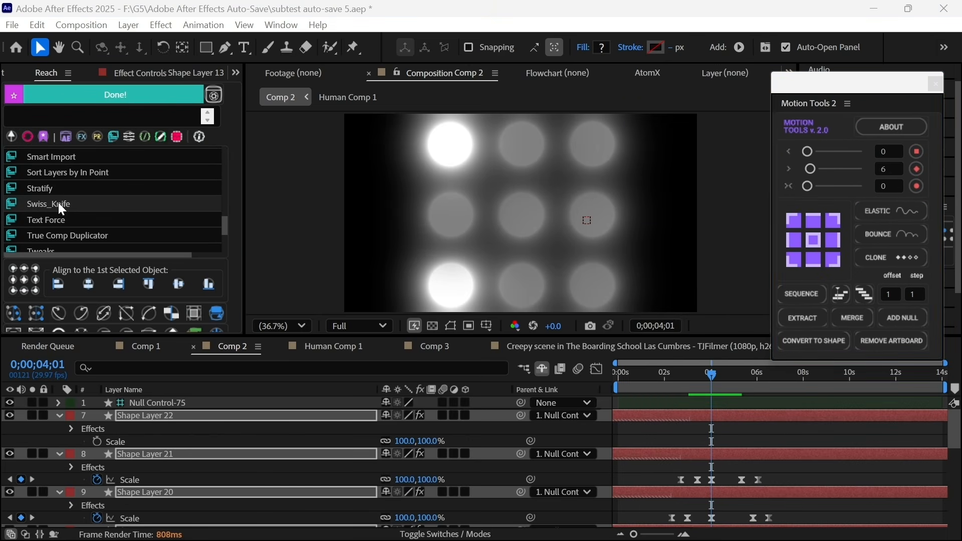
drag(730, 101, 753, 120)
drag(859, 216, 929, 216)
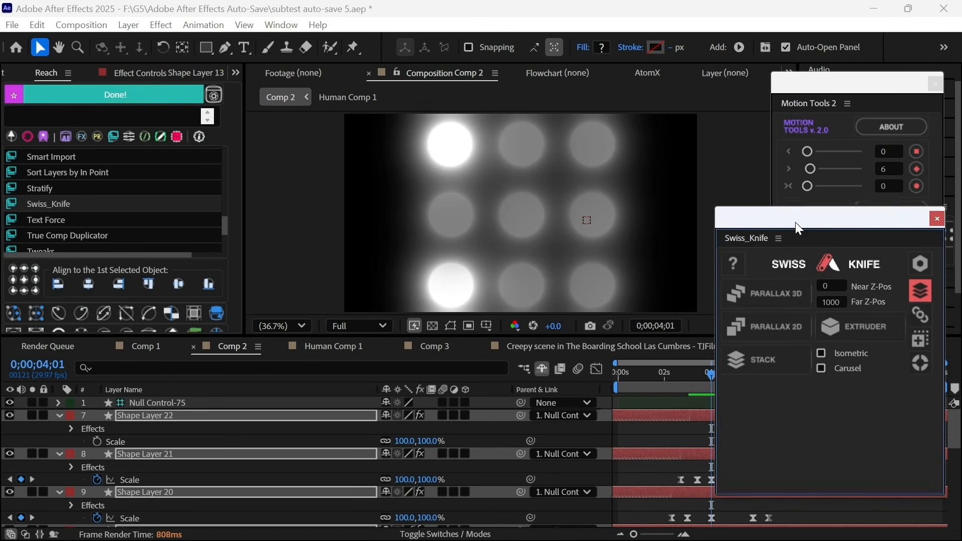
drag(795, 221, 829, 235)
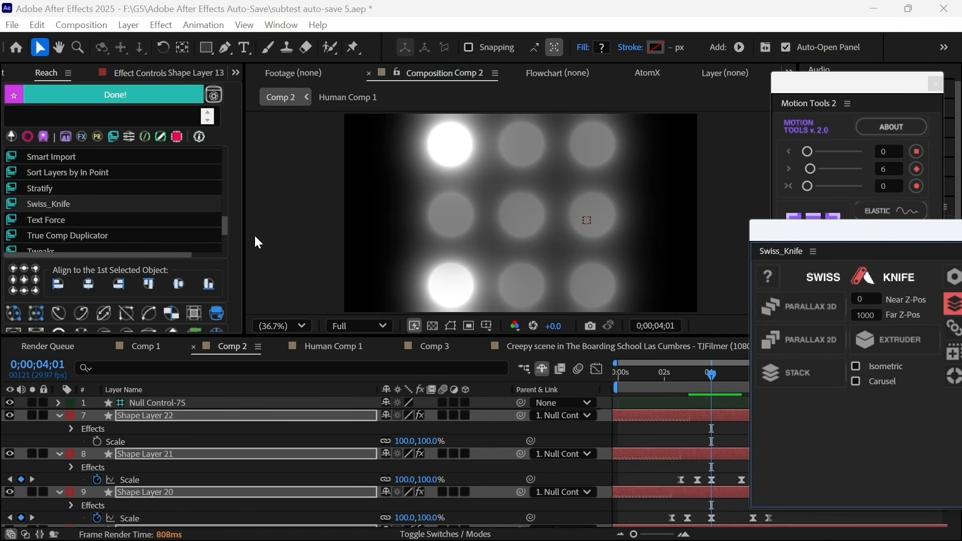
- Switch Reach's list to its 83 utilities and scroll through them
click(131, 136)
scroll(147, 167, down, 4)
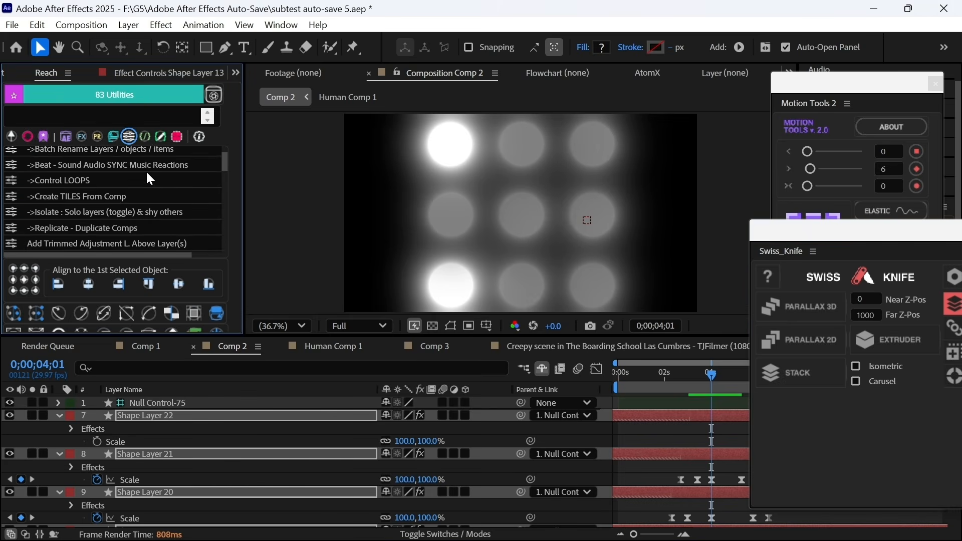
scroll(150, 180, down, 1)
drag(226, 164, 222, 250)
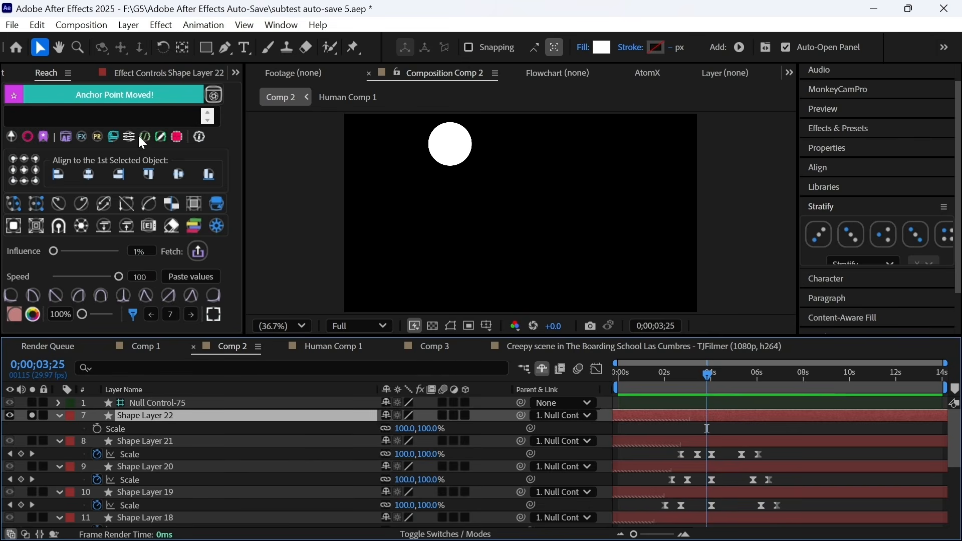
- Inject the Blink / Wink expression into Shape Layer 22's opacity and set wink to 50
click(145, 136)
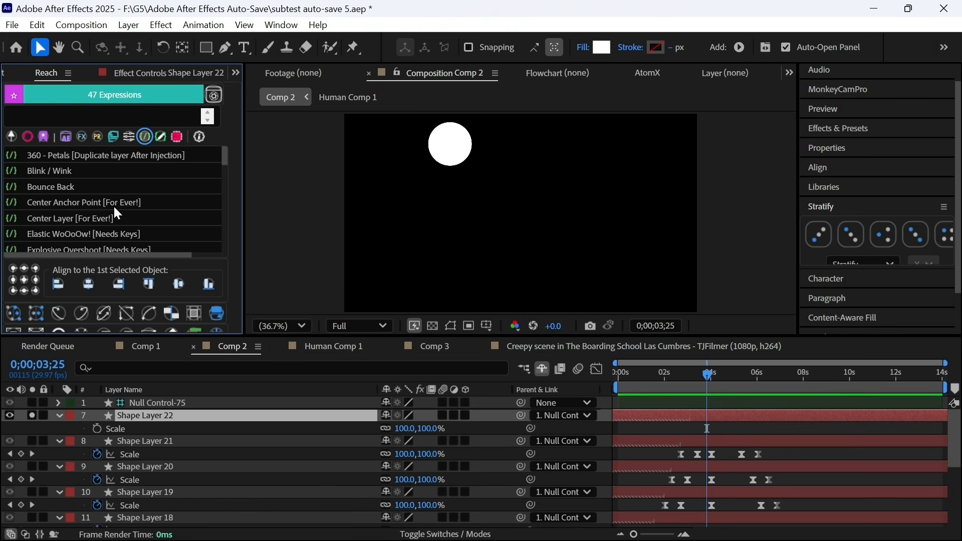
click(618, 373)
double_click(120, 171)
click(618, 378)
key(space)
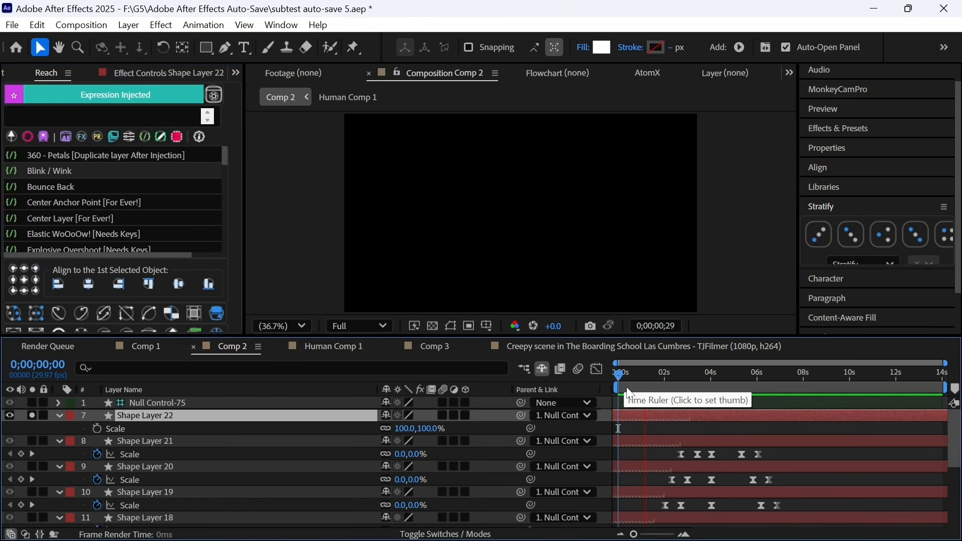
key(u)
key(u)
click(689, 428)
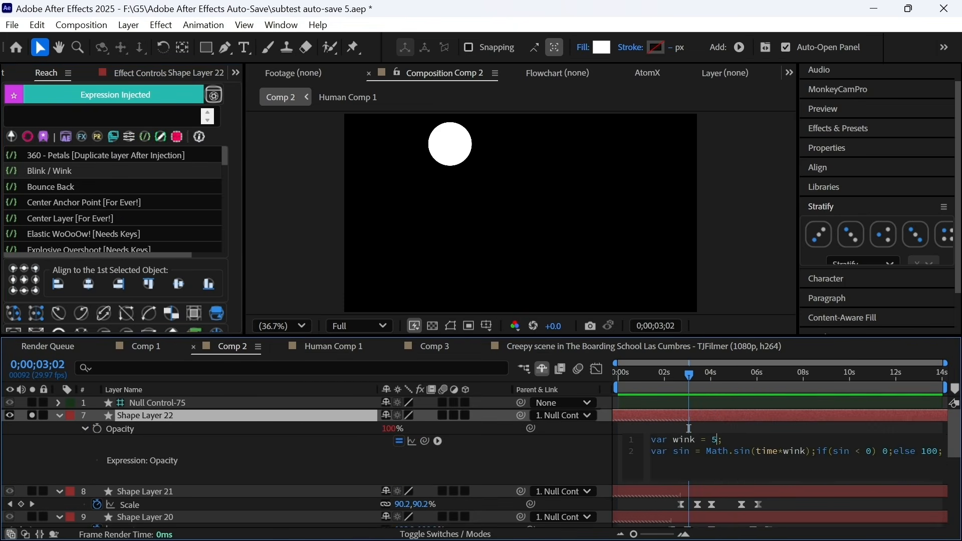
click(722, 428)
key(space)
- Stop the preview and open Shape Layer 22's Deep Glow 2 effect settings
click(618, 379)
scroll(449, 166, up, 2)
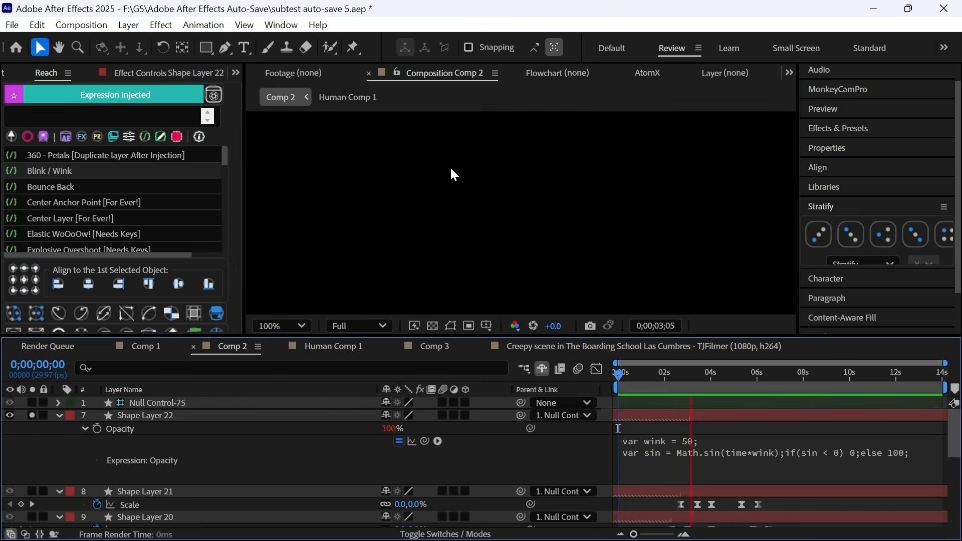
key(space)
drag(575, 153, 634, 268)
click(693, 414)
key(ctrl+alt+shift+e)
click(697, 375)
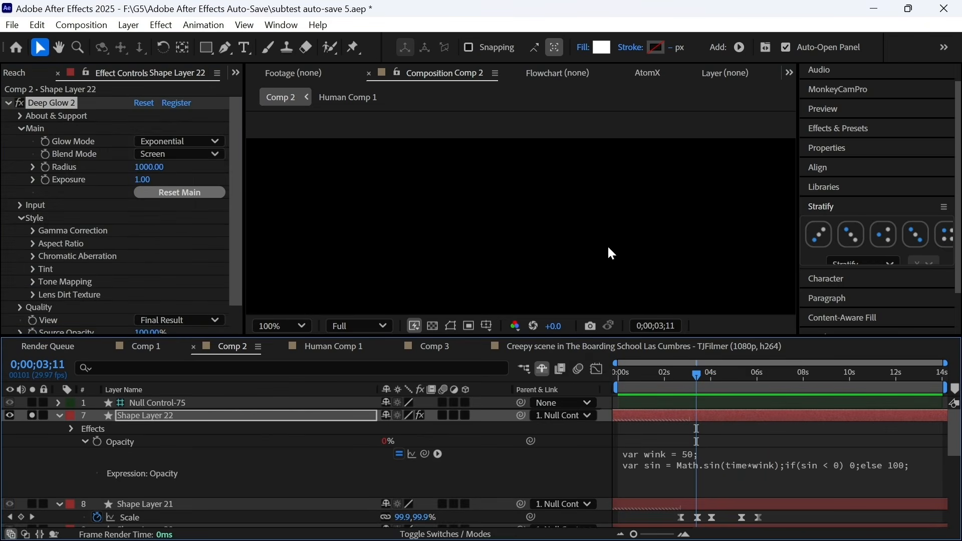
- Preview the circle's glow, then start writing code in Reach's custom expression editor
key(space)
scroll(607, 246, down, 1)
drag(685, 397, 701, 384)
drag(571, 266, 496, 209)
key(space)
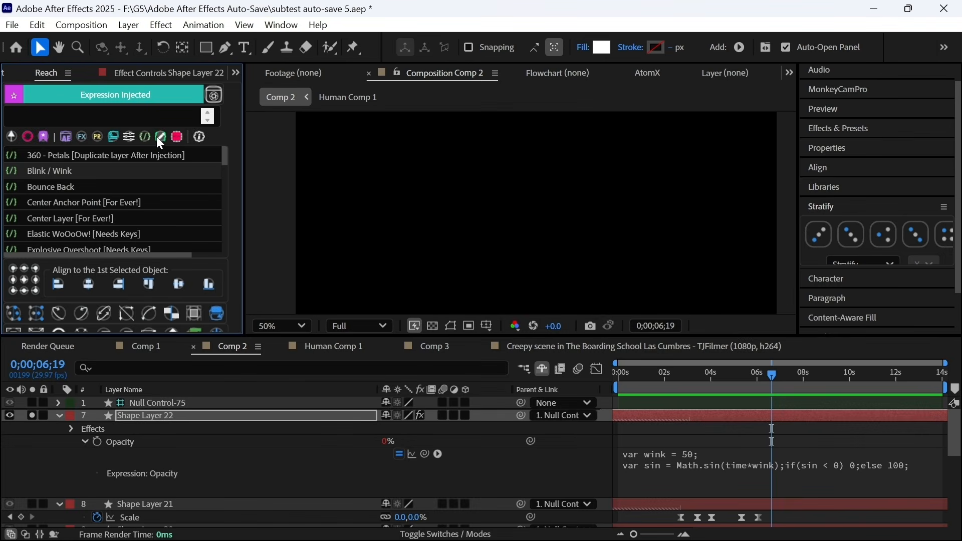
click(157, 137)
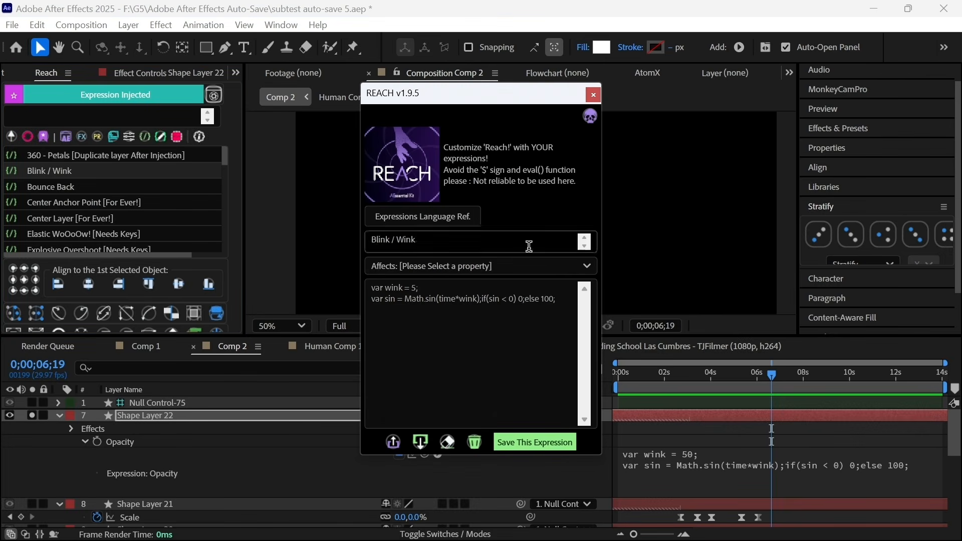
click(566, 310)
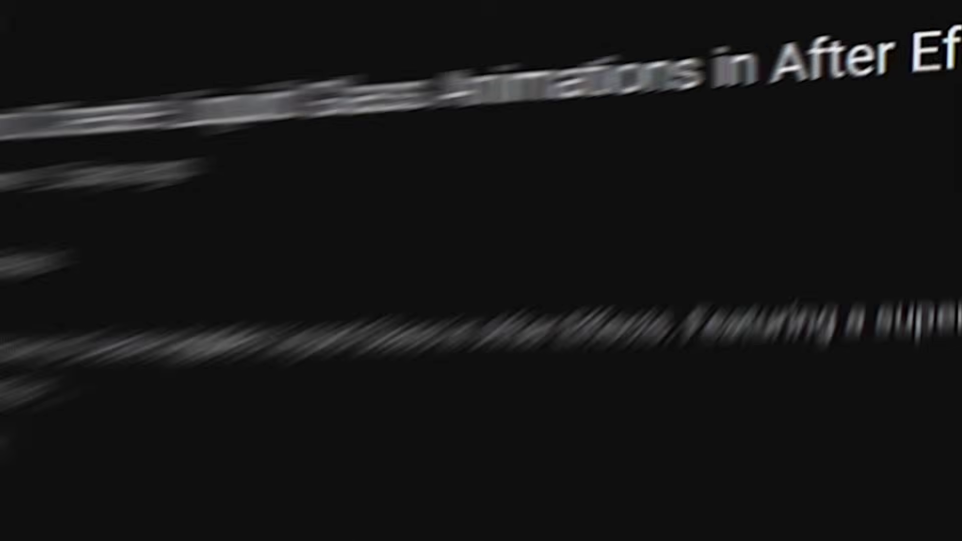
- Scroll to the bounce expression code and select it from amp through value;
scroll(870, 316, down, 15)
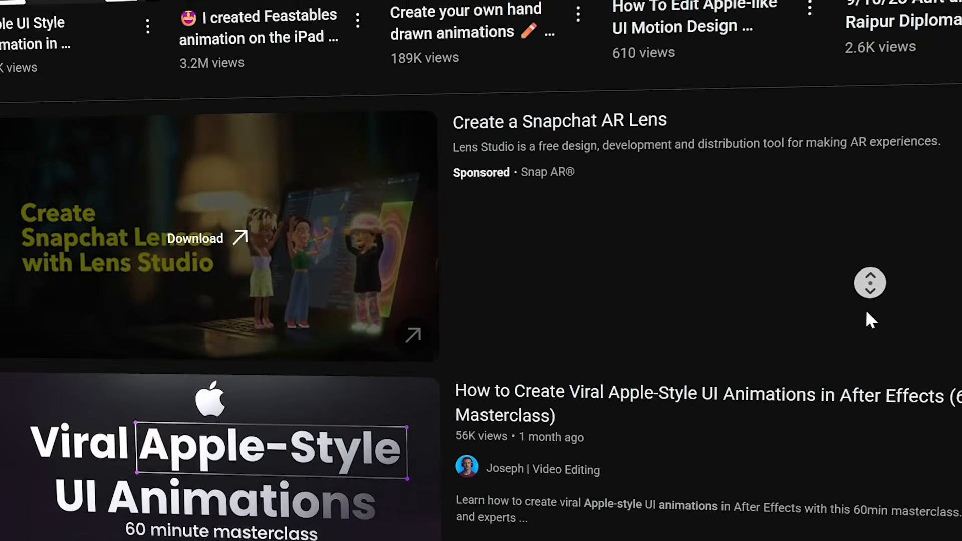
scroll(813, 303, down, 15)
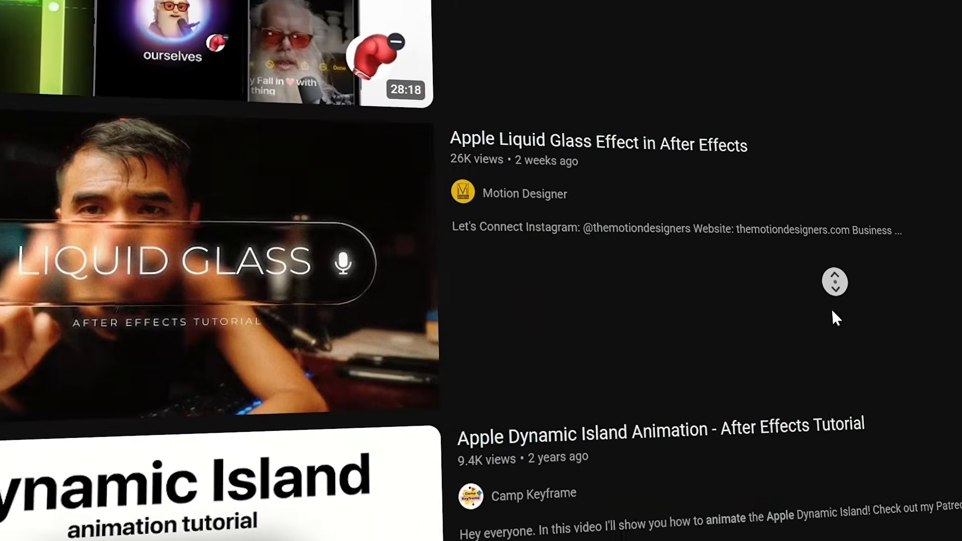
scroll(865, 326, down, 10)
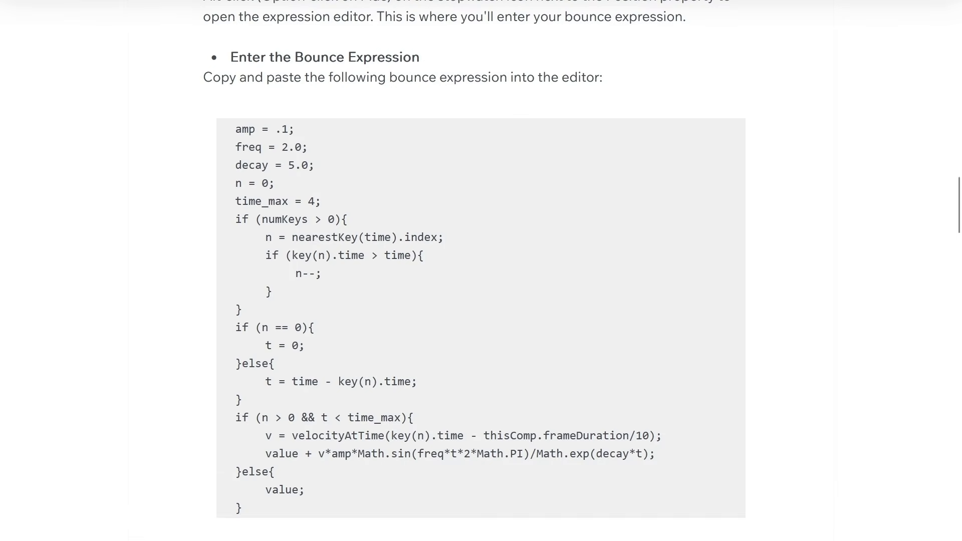
drag(235, 128, 360, 495)
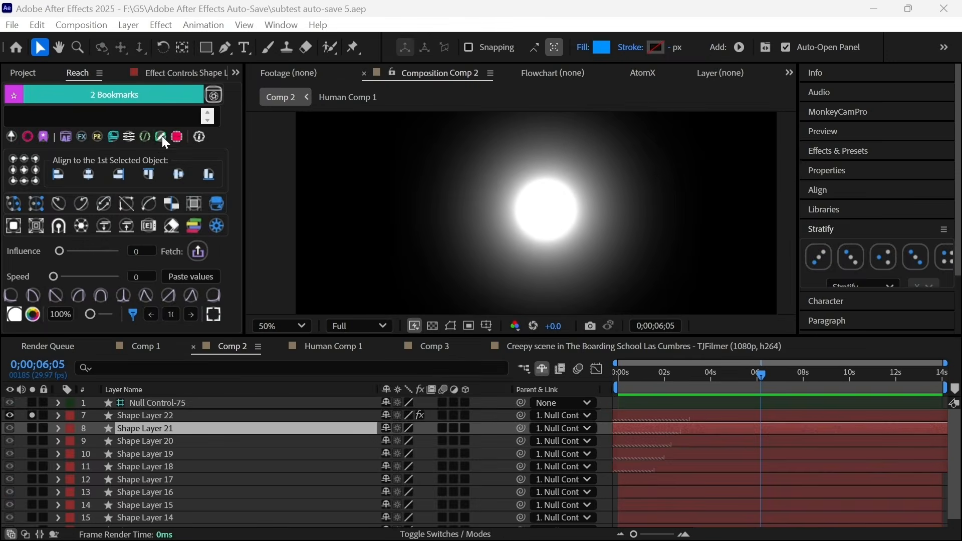
- Paste the bounce code into Reach's editor and save it as the custom expression 'Bounce'
text(amp = .1; freq = 2.0; decay = 5.0; n = 0; time_max = 4; if (numKeys > 0){ 	n = nearestKey(time).index; 	if (key(n).time > time){ 		n--; 	} } if (n == 0){ 	t = 0; }else{ 	t = time - key(n).time; } if (n > 0 && t < time_max){ 	v = velocityAtTime(key(n).time - thisComp.frameDuration/10); 	value + v*amp*Math.sin(freq*t*2*Math.PI)/Math.exp(decay*t); }else{ 	value; })
scroll(476, 365, up, 5)
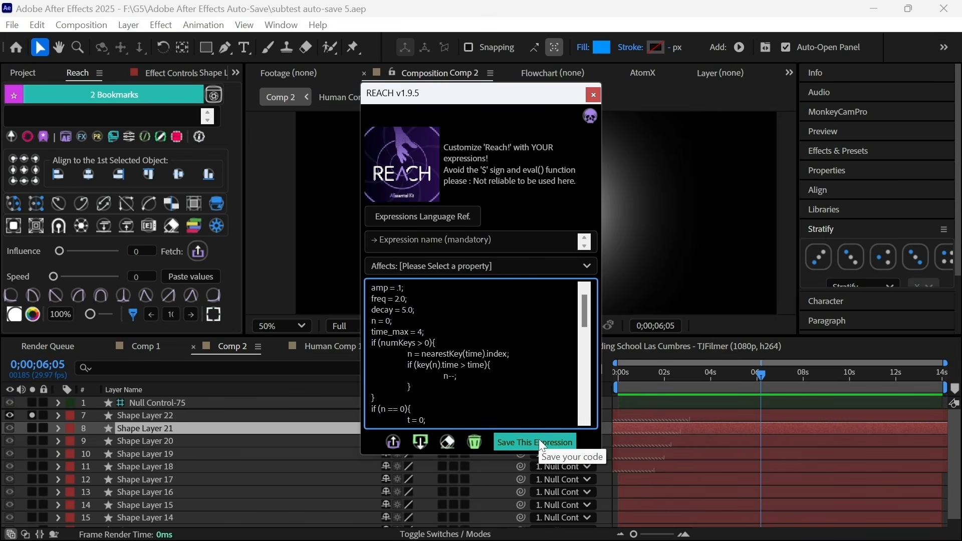
click(437, 243)
text(Bounce)
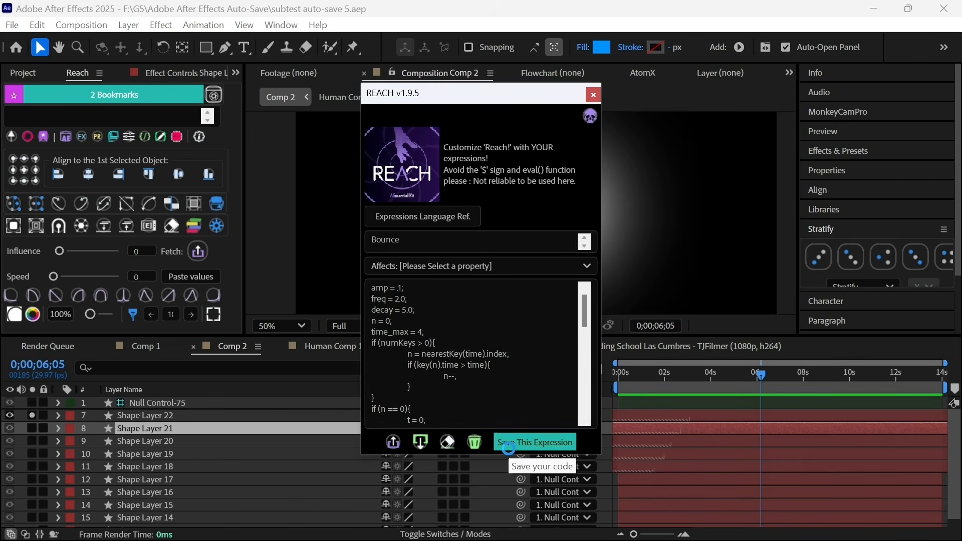
click(534, 441)
click(146, 137)
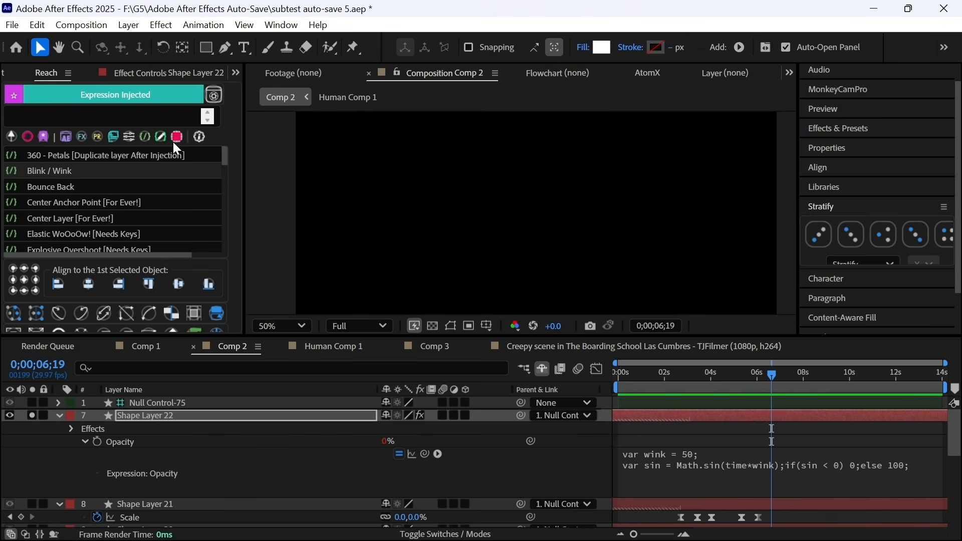
- Empty the 92.8 GB disk cache for this version only, then open This PC in File Explorer
click(173, 140)
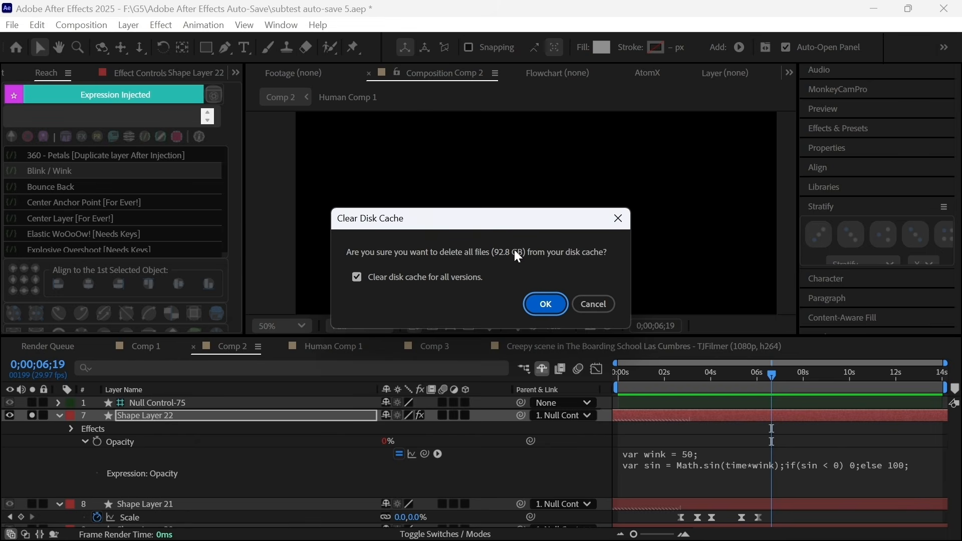
click(396, 278)
click(543, 302)
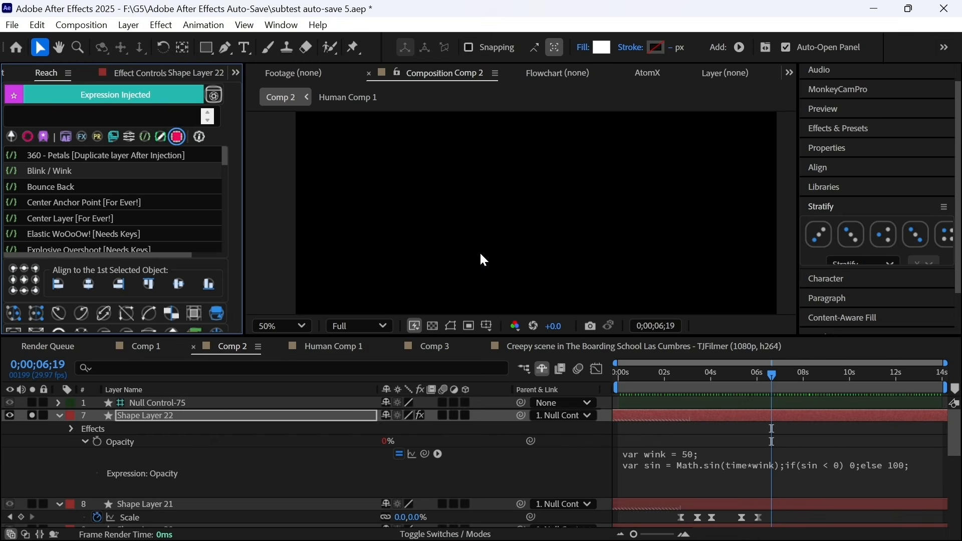
key(super+e)
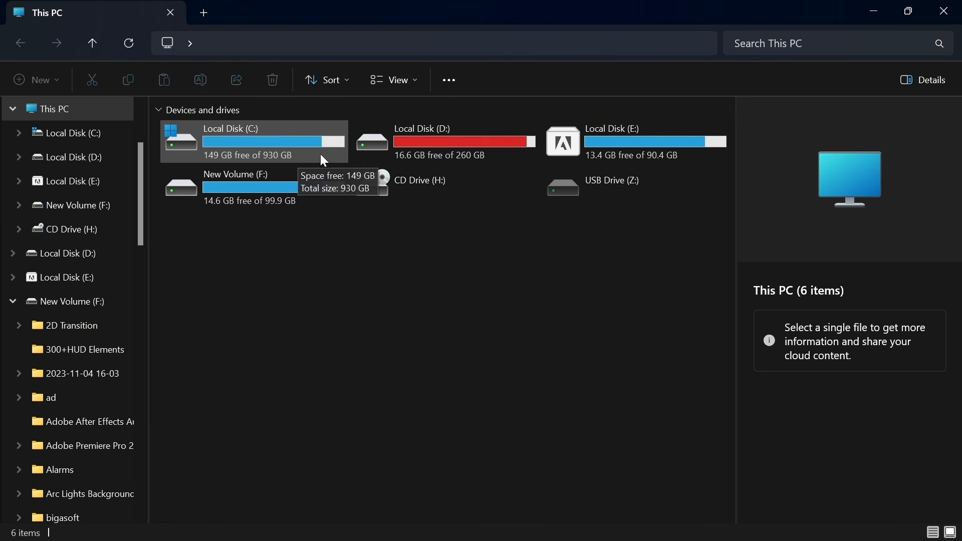